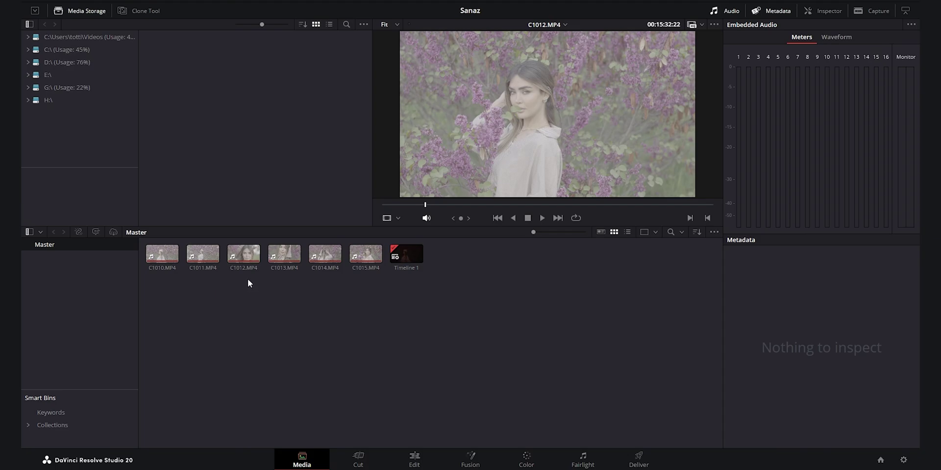
- Set the video frame rate of clip C1012.MP4 to 25 in its clip attributes
right_click(242, 258)
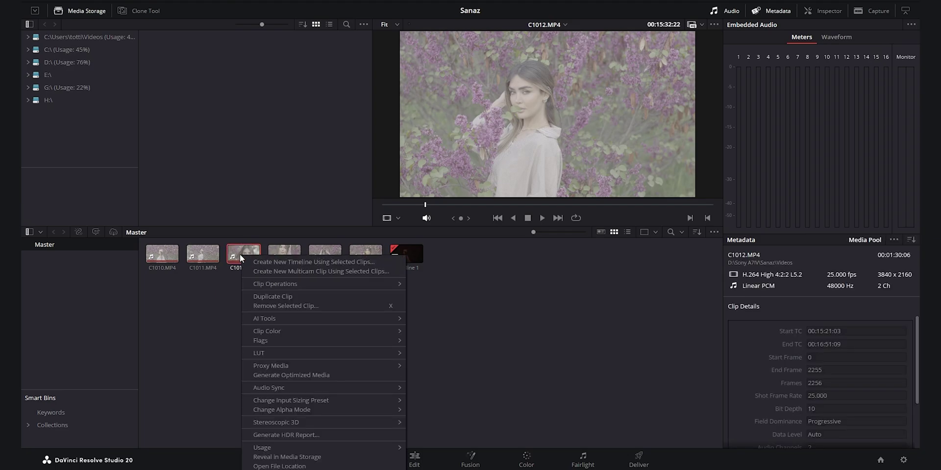
left_click(275, 469)
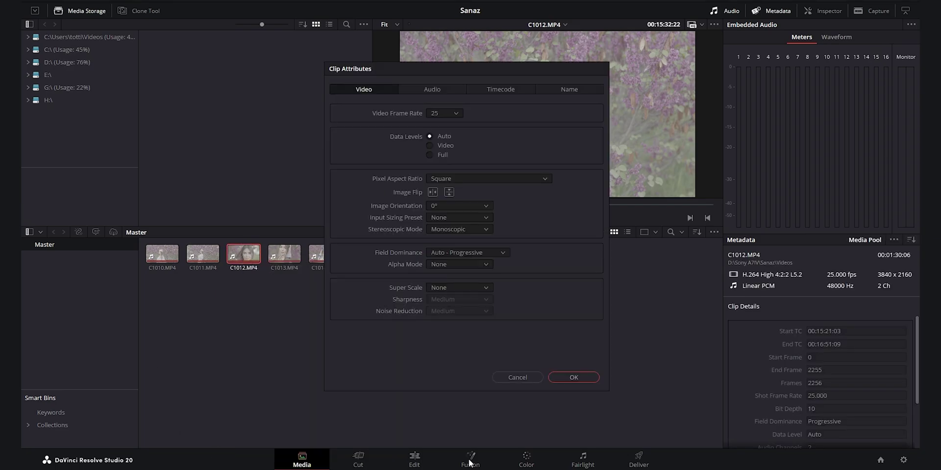
left_click(445, 113)
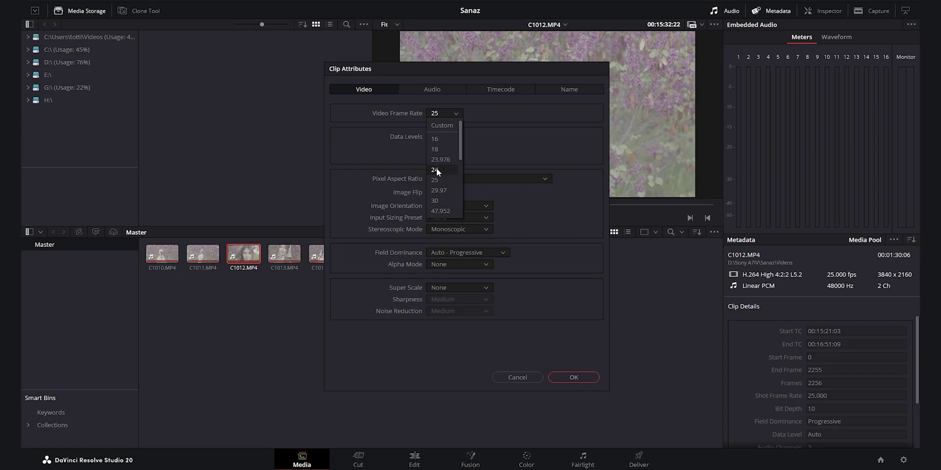
left_click(439, 180)
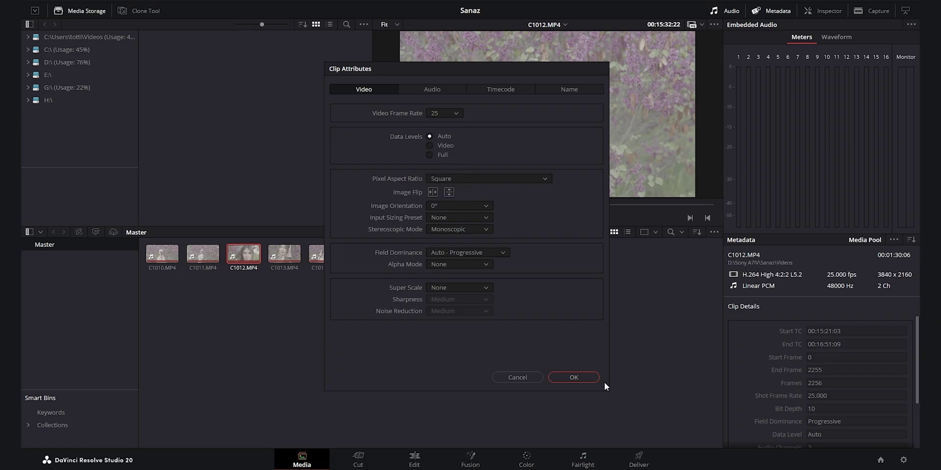
left_click(574, 377)
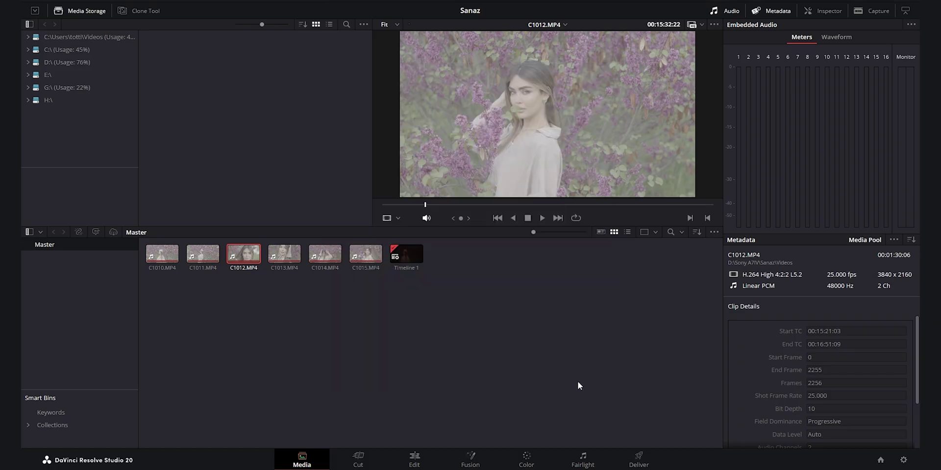
- Start a new timeline from clip C1012.MP4, name it Tutorial and turn off the use of project settings
right_click(246, 253)
left_click(281, 256)
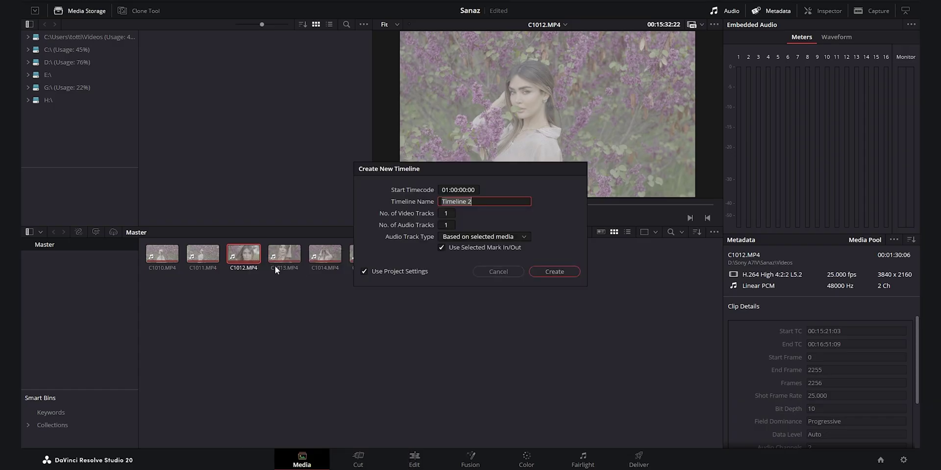
type("Tot")
key("BackSpace")
key("BackSpace")
type("utorial")
left_click(398, 271)
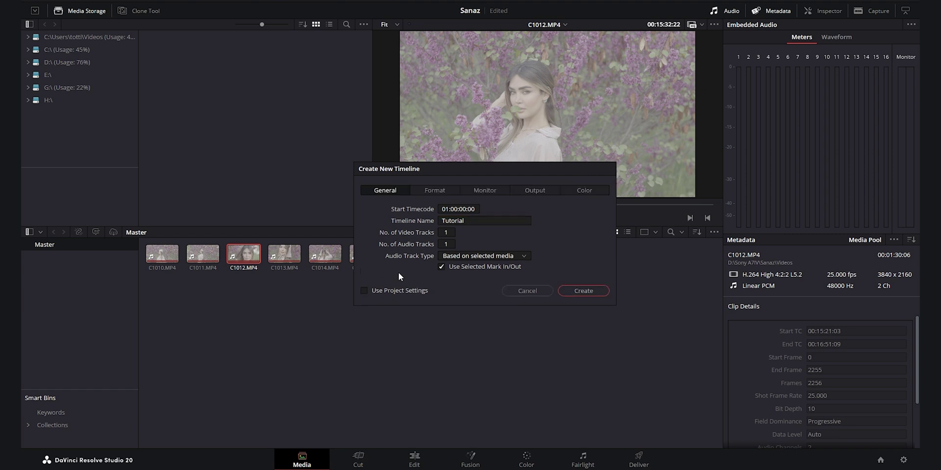
- Set the new timeline's frame rate to 25 frames per second
left_click(429, 191)
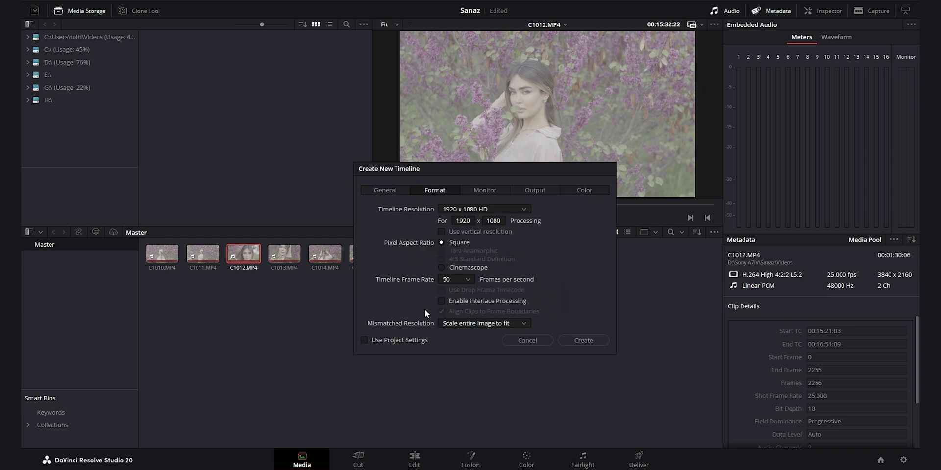
left_click(454, 278)
left_click(451, 333)
- Set the timeline color space to DaVinci WG/Intermediate and create the timeline
left_click(586, 190)
left_click(490, 235)
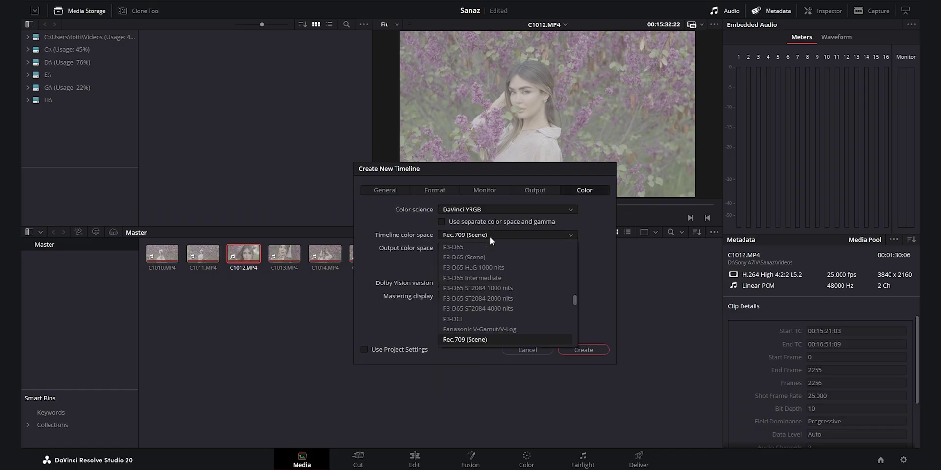
scroll(508, 314, "up", 3)
scroll(509, 314, "up", 3)
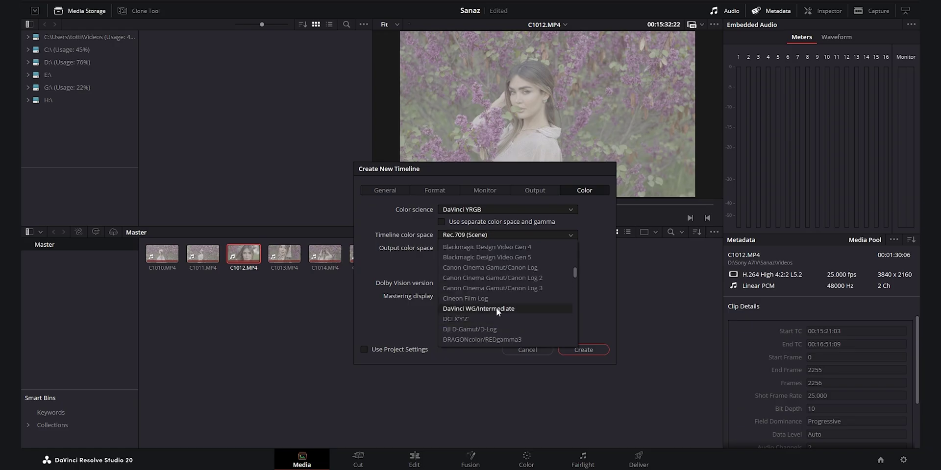
left_click(505, 309)
left_click(584, 349)
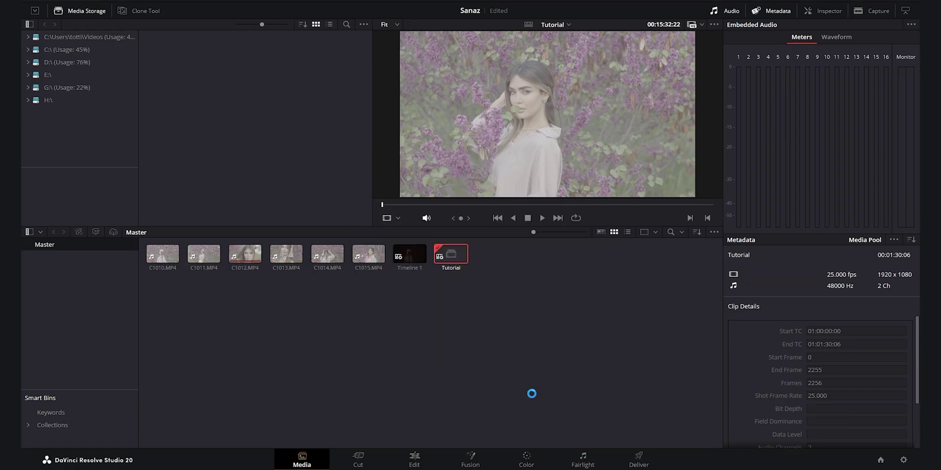
- Switch to the Color page and move the playhead to about 01:00:13:06
left_click(526, 461)
scroll(174, 72, "up", 1)
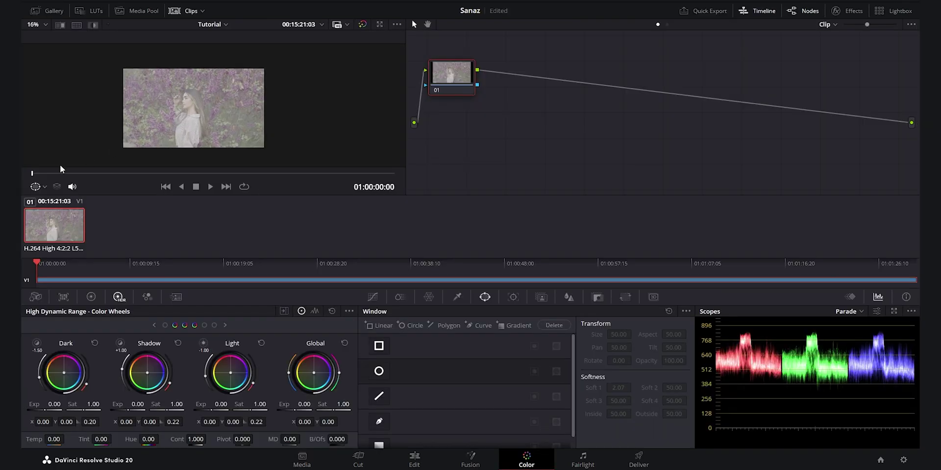
left_click_drag(54, 175, 85, 178)
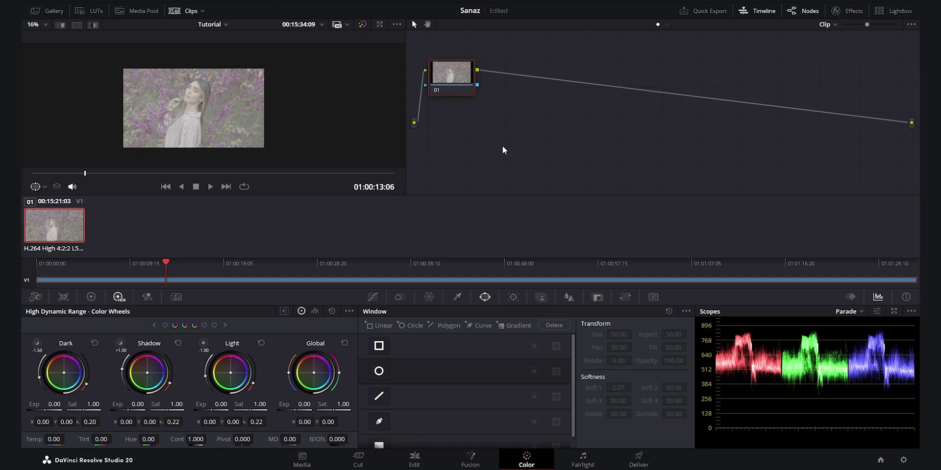
- Add eight serial nodes after node 01 and arrange nodes 08 and 09 in a second row
key("alt+s")
key("alt+s")
key("alt+s")
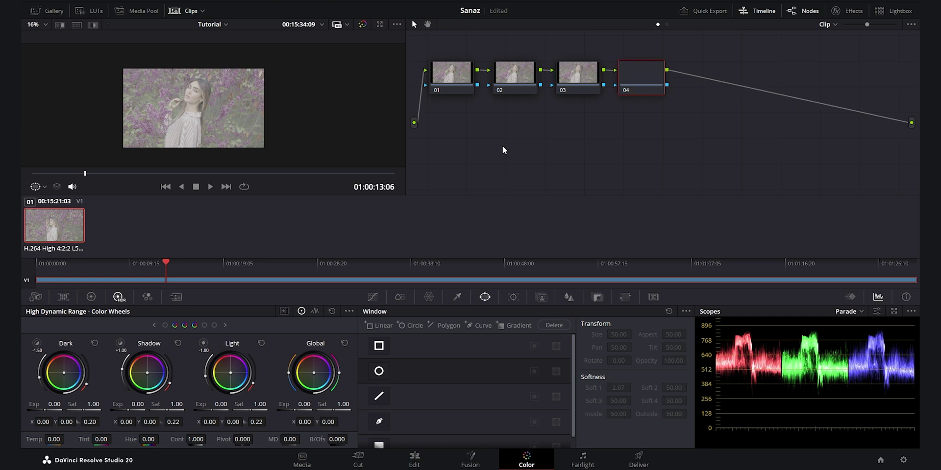
key("alt+s")
key("alt+s")
key("alt+s")
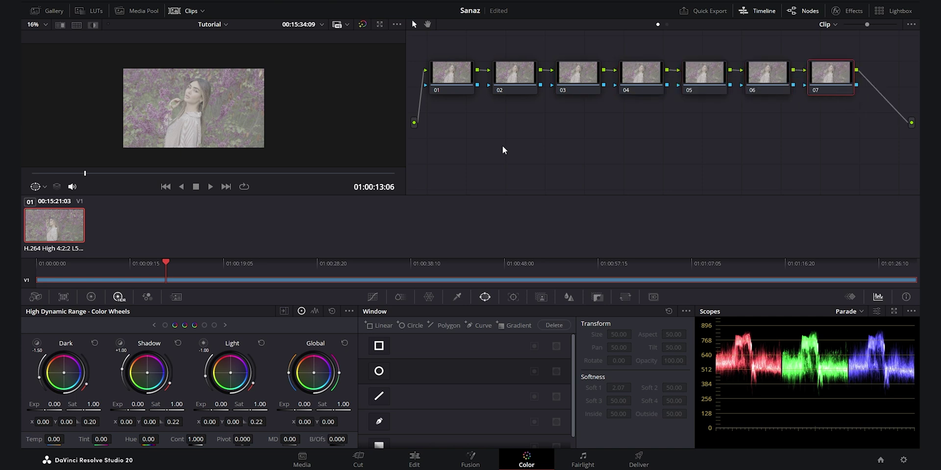
key("alt+s")
key("alt+s")
left_click_drag(466, 128, 458, 149)
left_click_drag(526, 131, 537, 148)
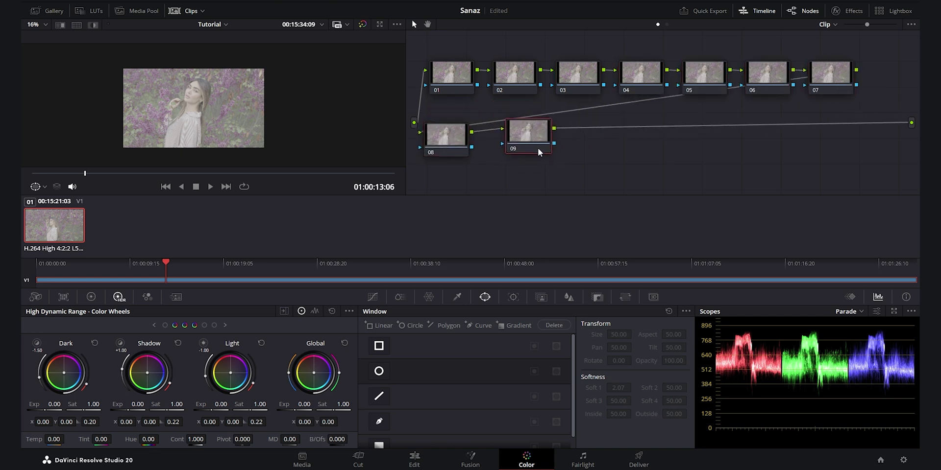
- Label nodes 01, 02 and 03 as CST, LGG and EXP/WB
right_click(454, 70)
left_click(479, 88)
type("CST")
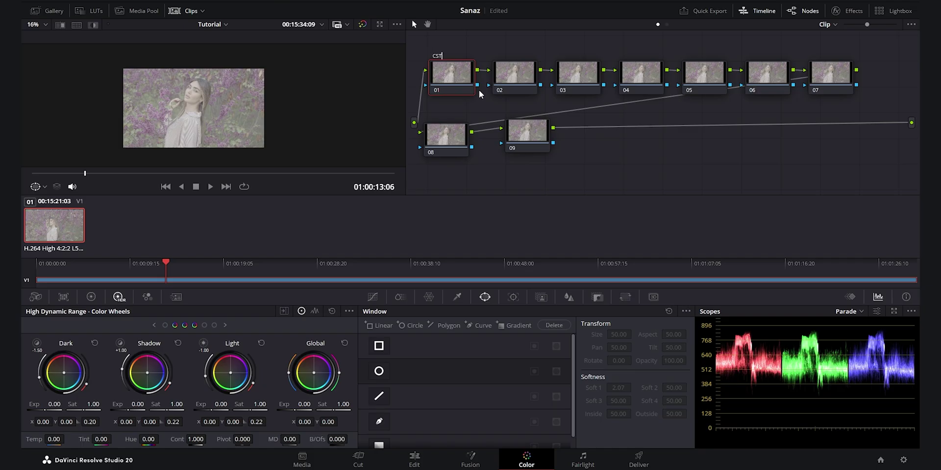
key("Return")
left_click(530, 88)
right_click(580, 73)
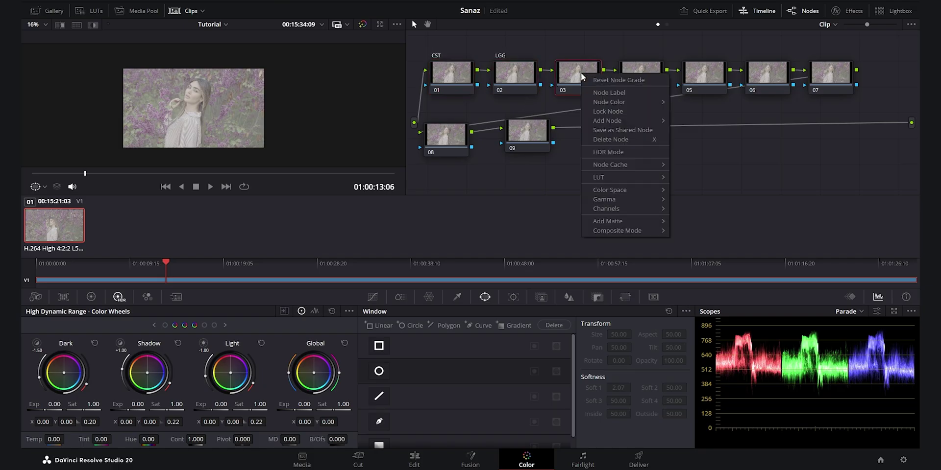
left_click(604, 93)
type("EXP/WB")
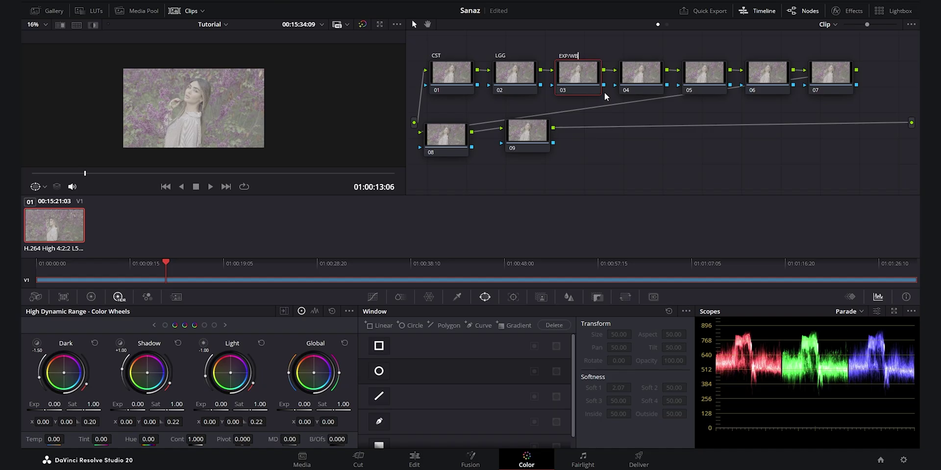
key("Return")
- Label node 04 as Color Slice and node 05 as Curves
right_click(642, 75)
left_click(662, 92)
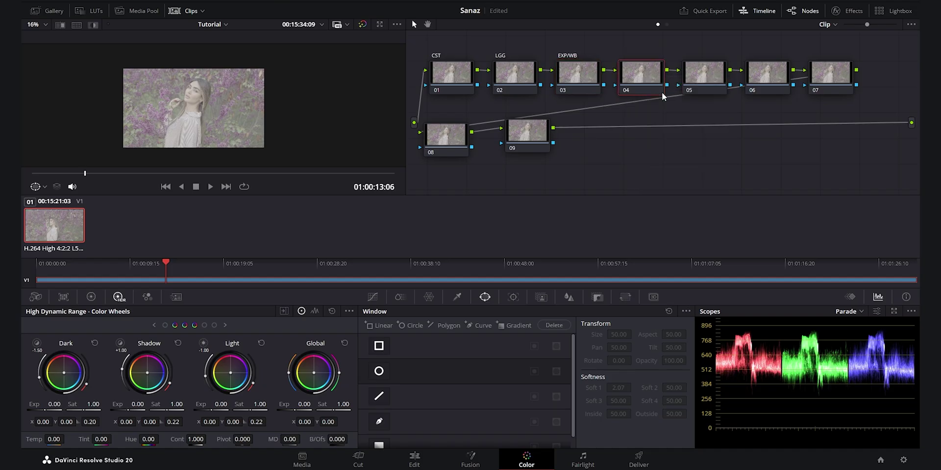
type("Color Slice")
key("Return")
right_click(707, 75)
left_click(730, 93)
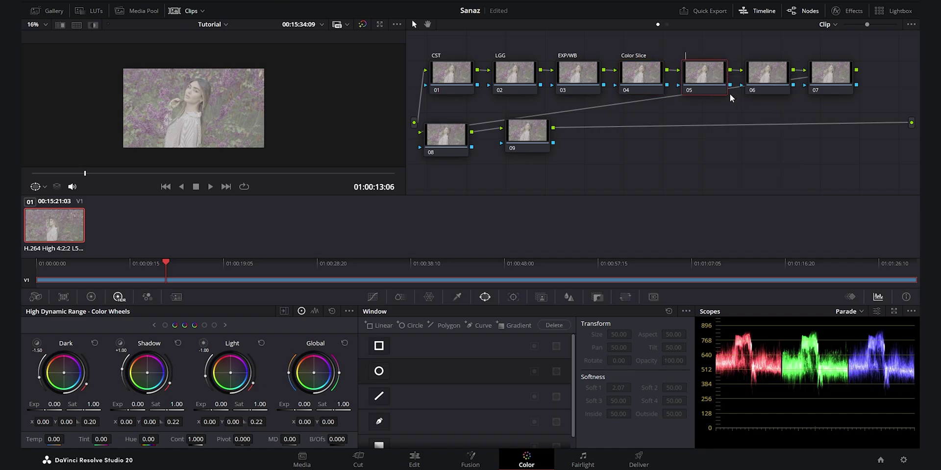
type("Curves")
left_click(756, 80)
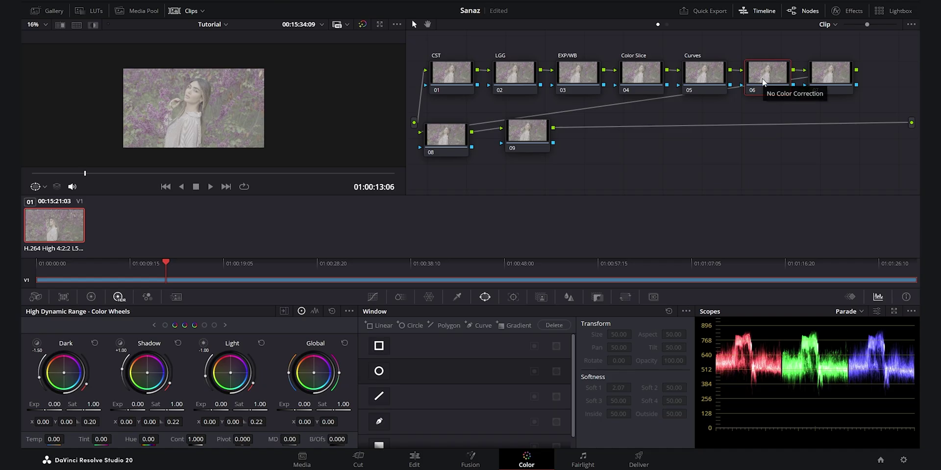
- Label node 06 as Vig and node 07 as Sharp
right_click(762, 78)
left_click(807, 96)
type("Vign")
key("BackSpace")
key("Return")
left_click(829, 75)
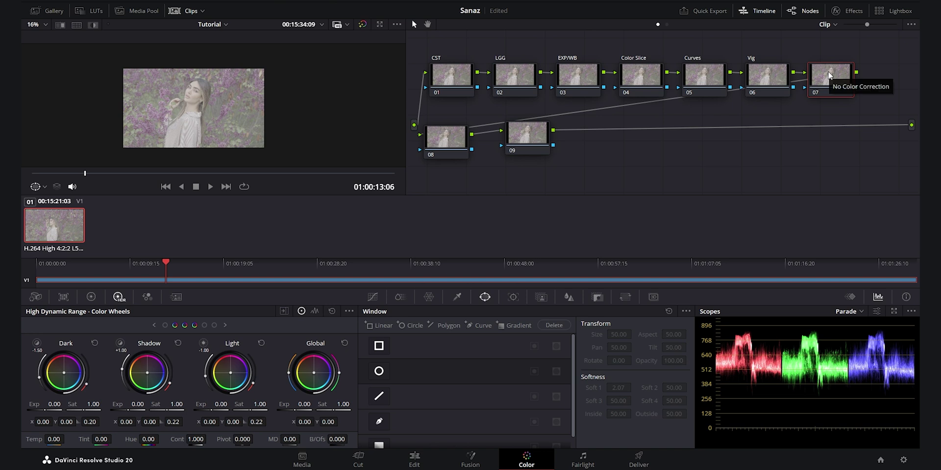
right_click(839, 78)
- Label node 08 as Dehancer, line node 09 up beside it and label node 09 as CST
right_click(435, 143)
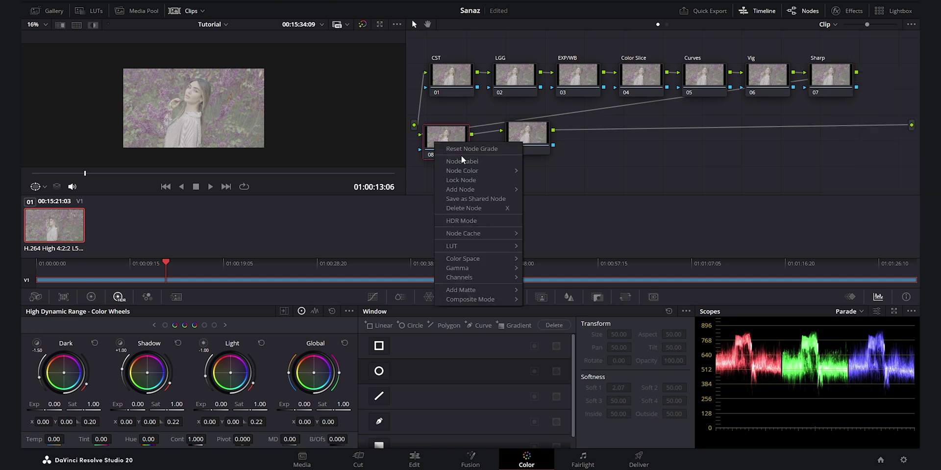
left_click(461, 159)
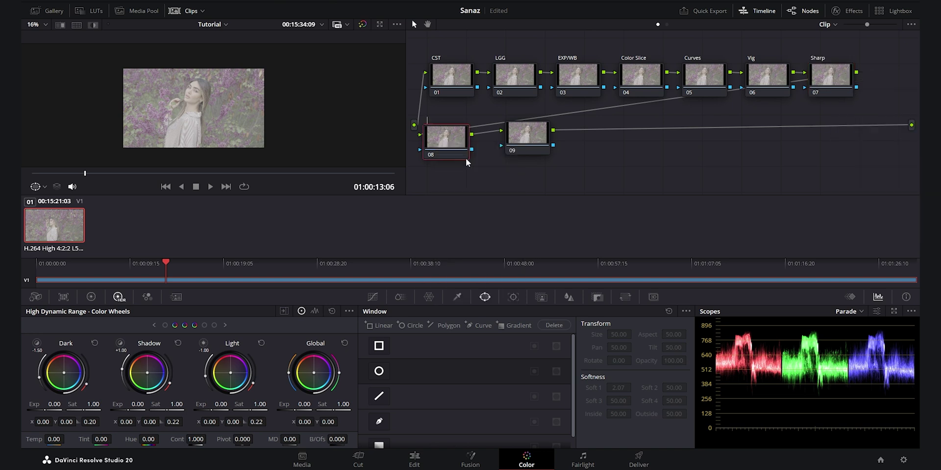
type("Dehancer")
key("Return")
left_click_drag(528, 143, 520, 148)
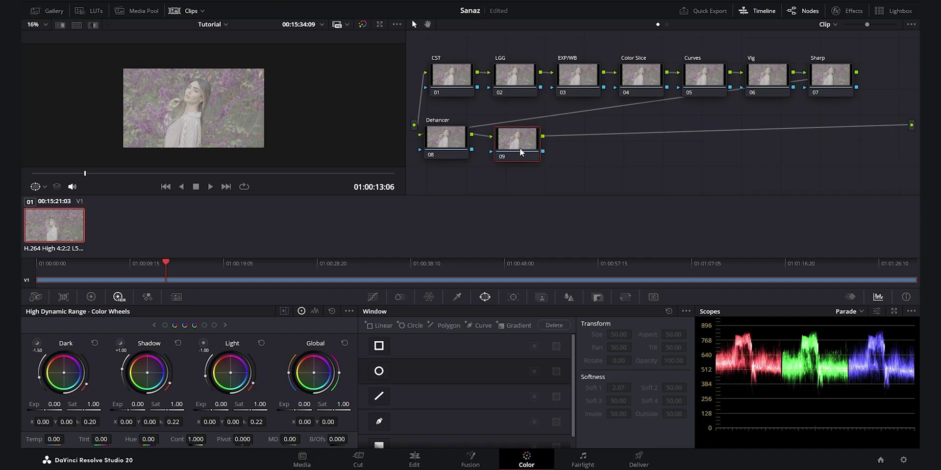
right_click(519, 148)
left_click(543, 162)
type("CST")
key("Return")
- Find the Color Space Transform effect in the effects library and apply it to both CST nodes, 01 and 09
left_click(452, 71)
left_click(854, 10)
left_click(892, 25)
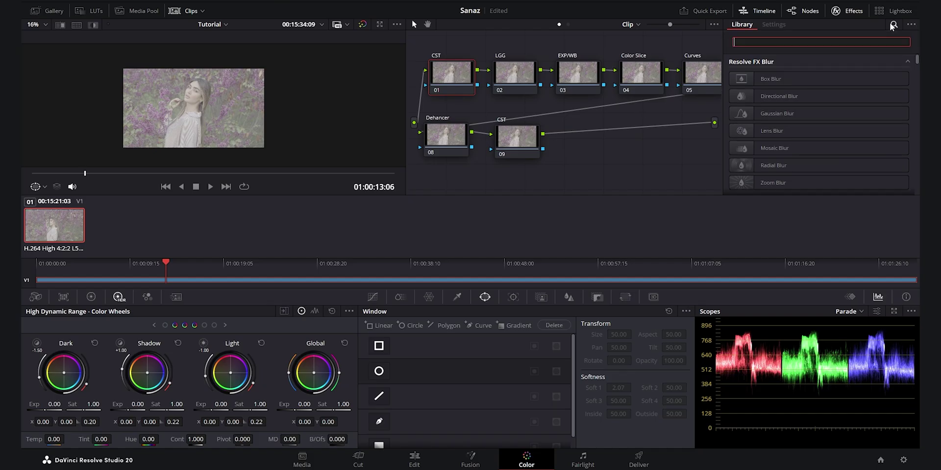
type("color s")
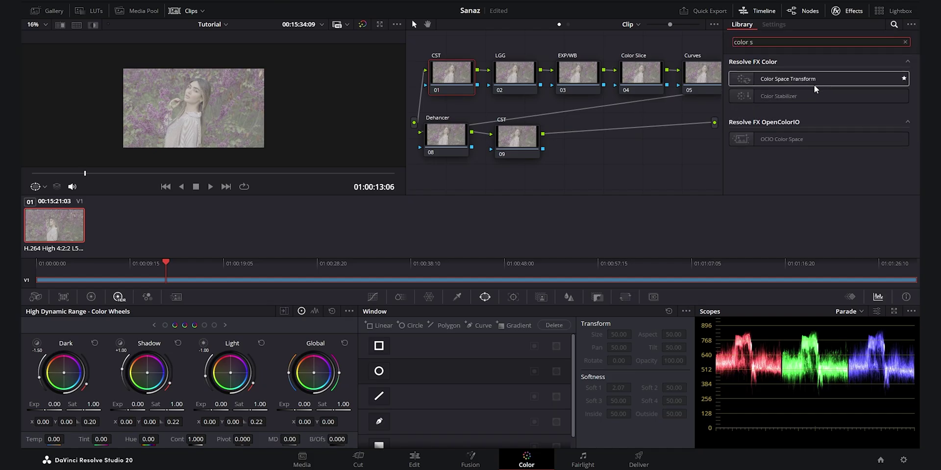
left_click_drag(815, 89, 452, 73)
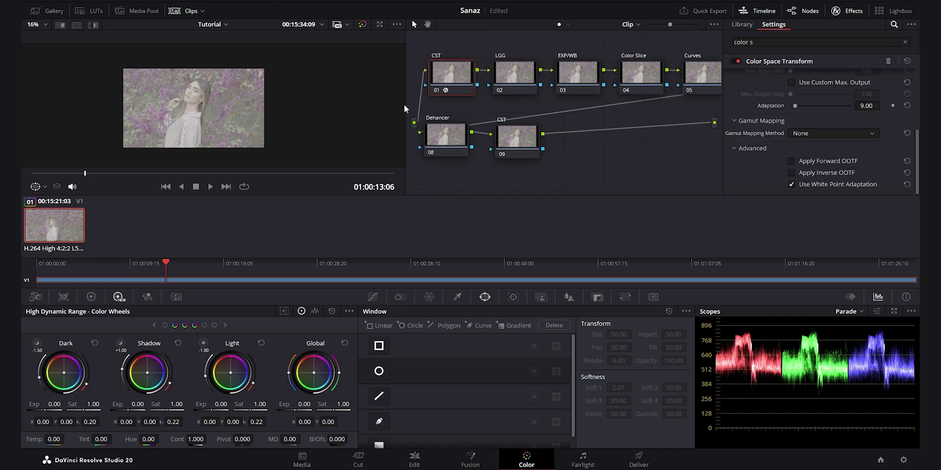
left_click(519, 137)
left_click_drag(801, 87, 512, 155)
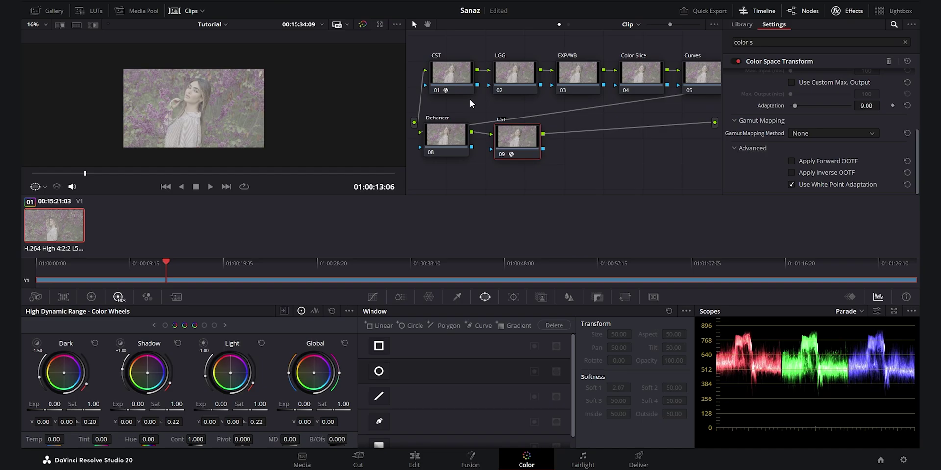
- Set node 01's Color Space Transform to input color space Sony S-Gamut3 and input gamma Sony S-Log3
left_click(460, 85)
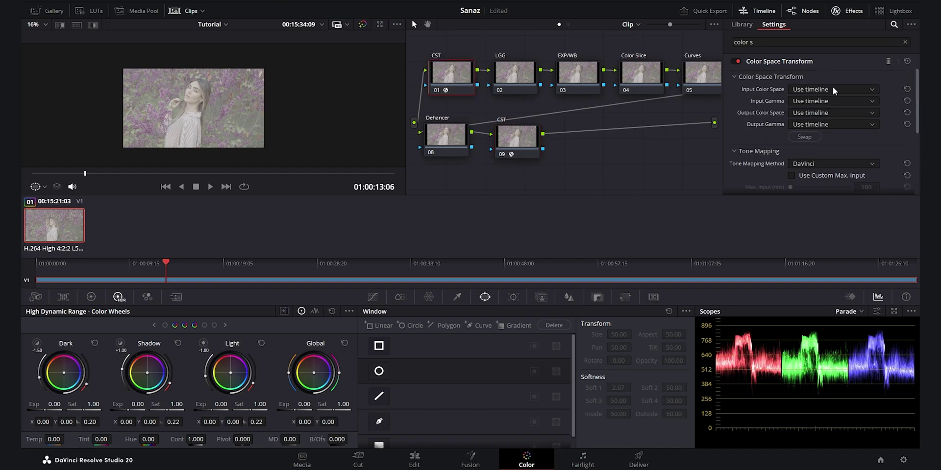
left_click(834, 90)
scroll(833, 147, "down", 5)
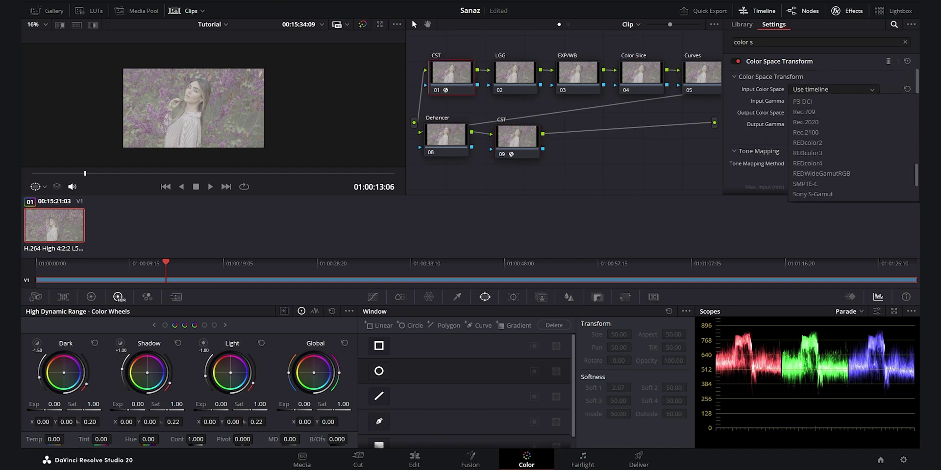
scroll(833, 147, "down", 5)
left_click(829, 154)
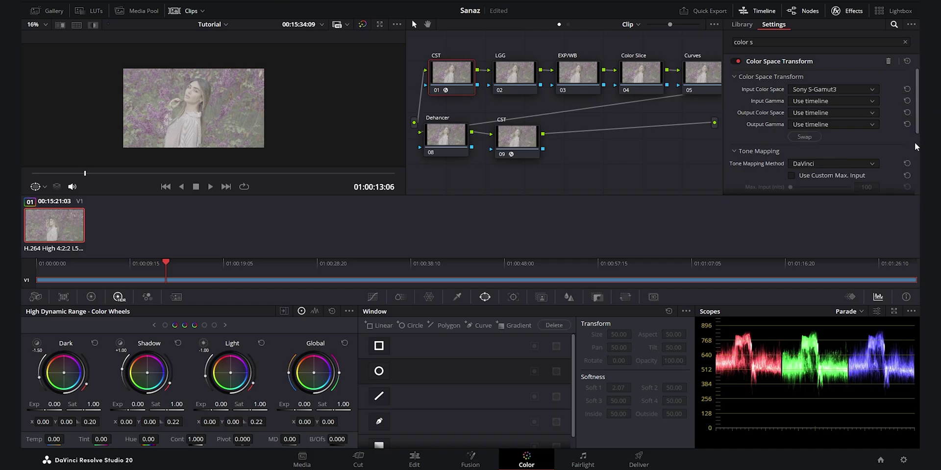
left_click(847, 101)
scroll(853, 160, "down", 10)
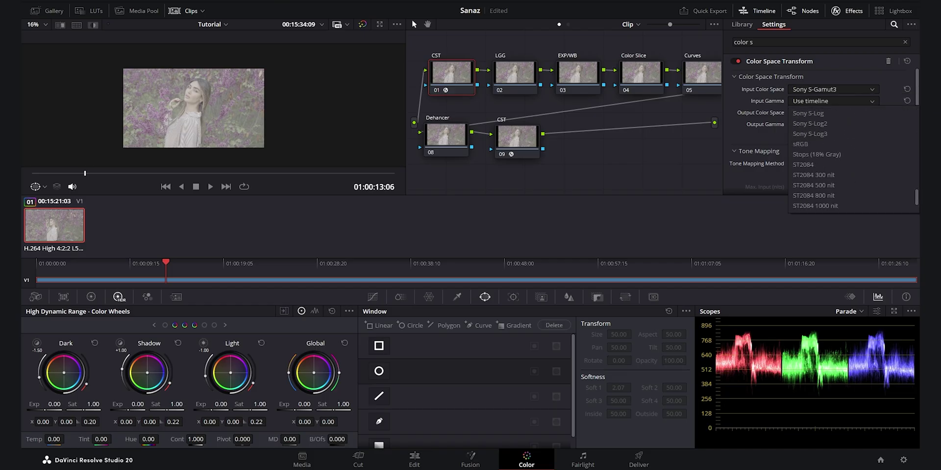
left_click(855, 196)
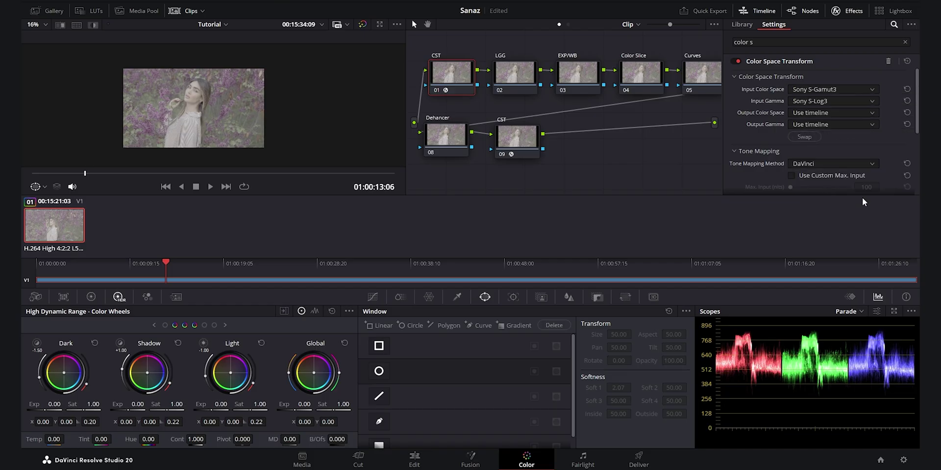
- Set node 01's output color space to DaVinci Wide Gamut, output gamma to DaVinci Intermediate and tone mapping method to None
left_click(839, 115)
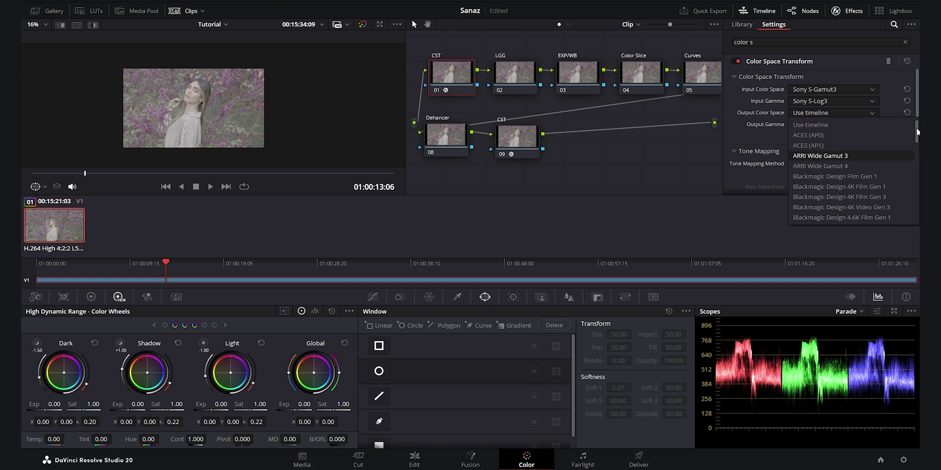
scroll(858, 162, "down", 5)
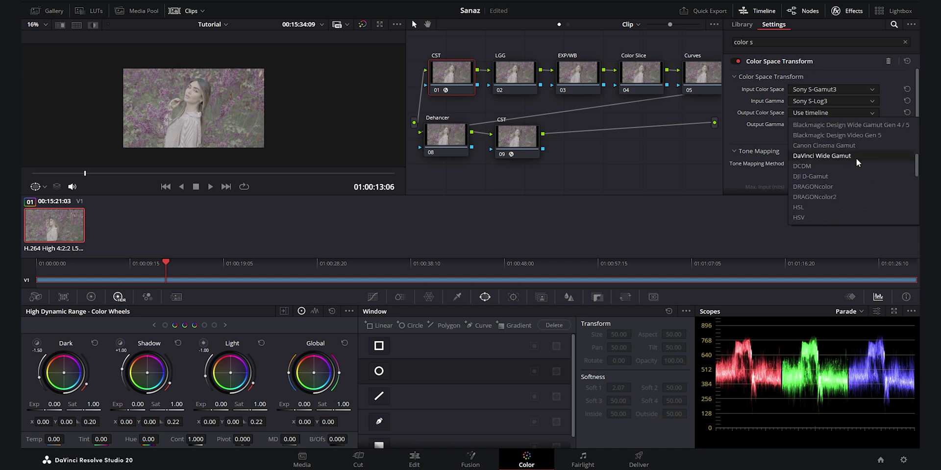
left_click(858, 161)
left_click(866, 126)
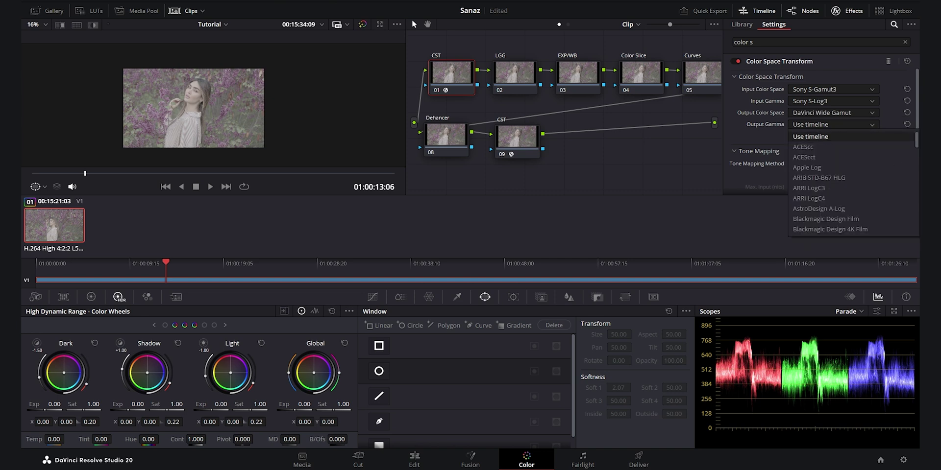
left_click_drag(916, 141, 910, 169)
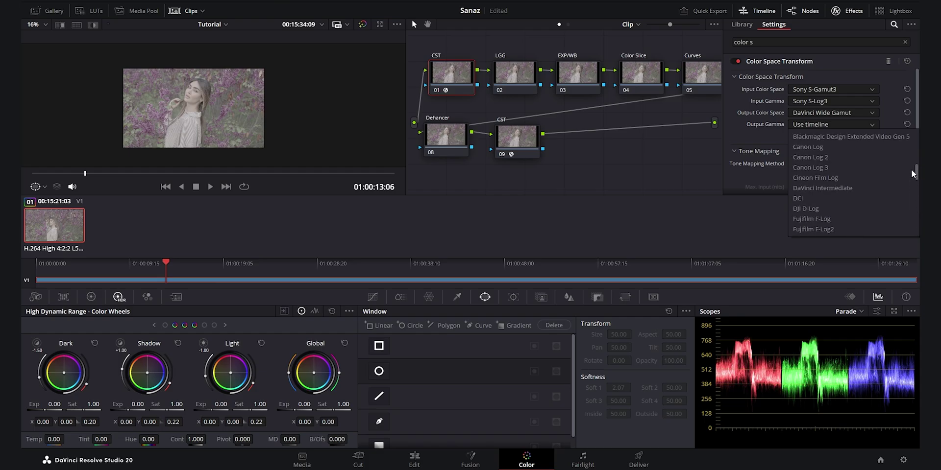
left_click(854, 188)
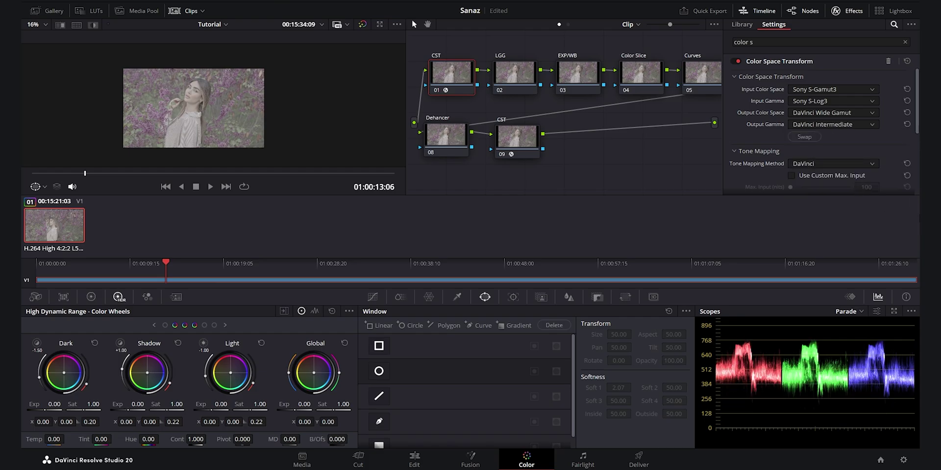
left_click(808, 165)
left_click(813, 172)
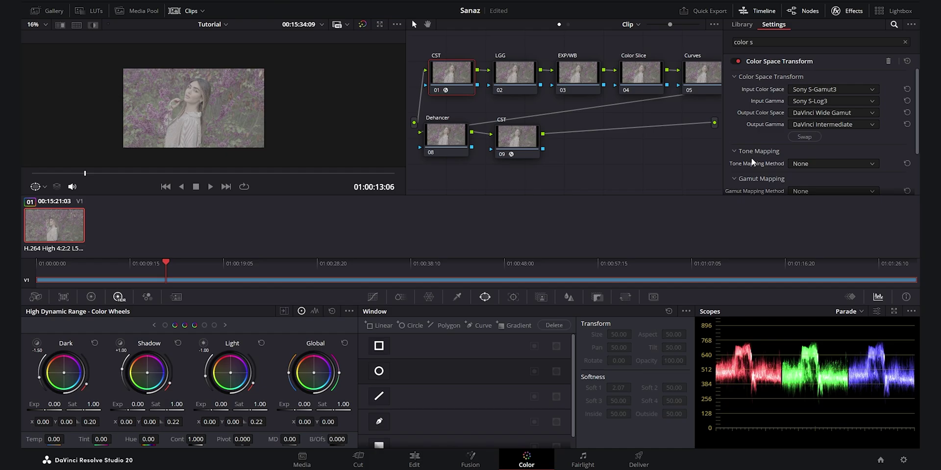
- Set node 09's Color Space Transform to input color space DaVinci Wide Gamut and input gamma DaVinci Intermediate
left_click(518, 150)
left_click(832, 90)
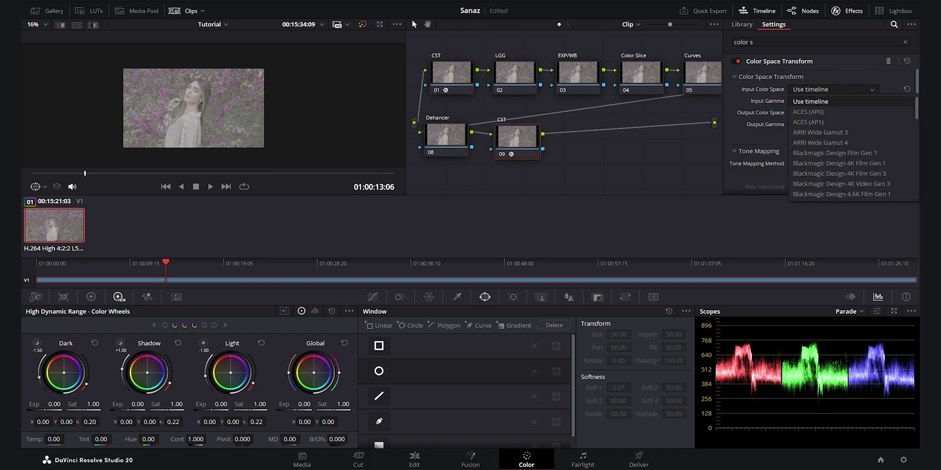
scroll(910, 140, "down", 5)
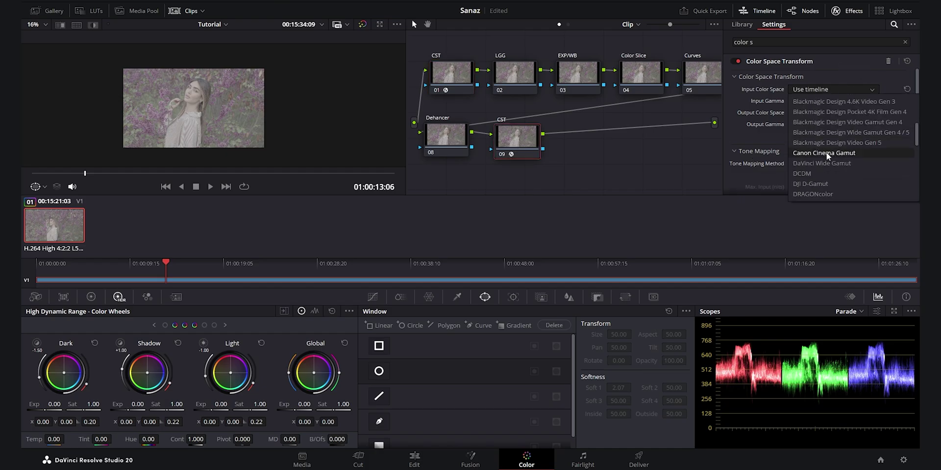
left_click(813, 164)
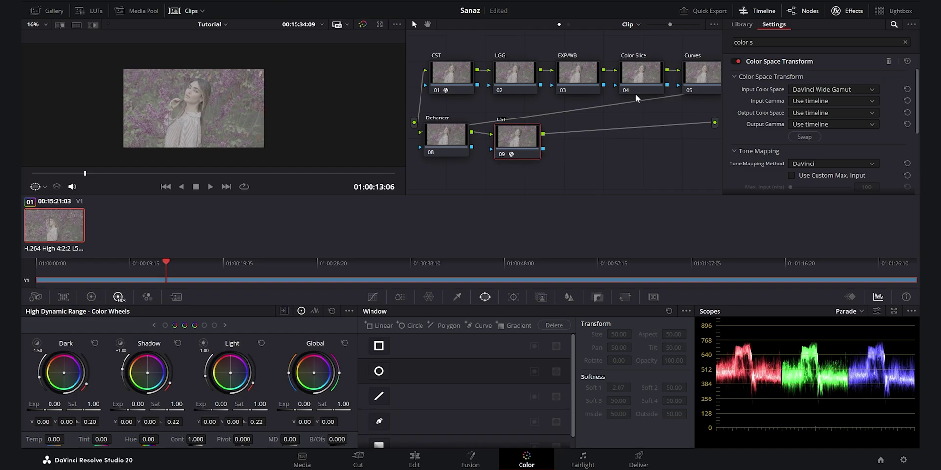
left_click(850, 101)
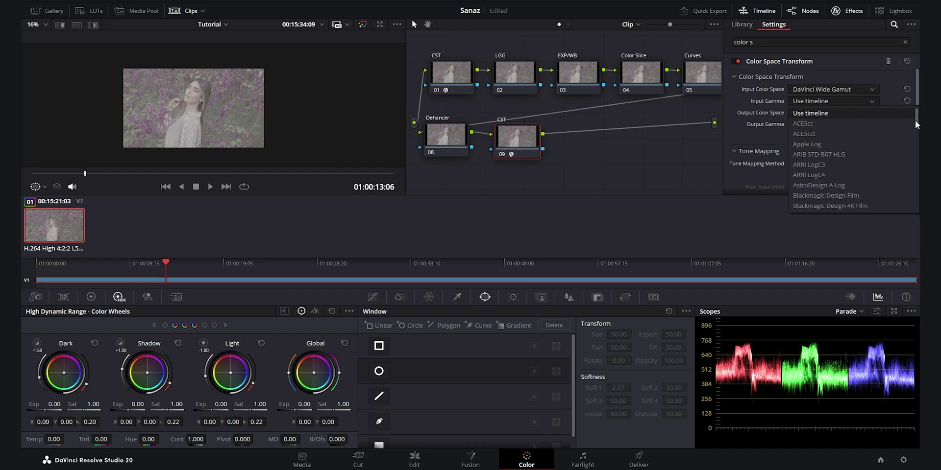
scroll(852, 157, "down", 10)
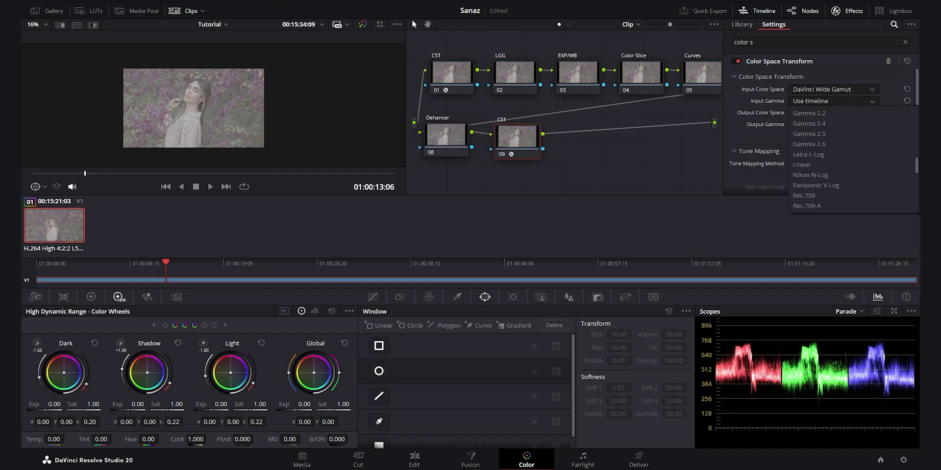
scroll(852, 156, "up", 5)
left_click(813, 176)
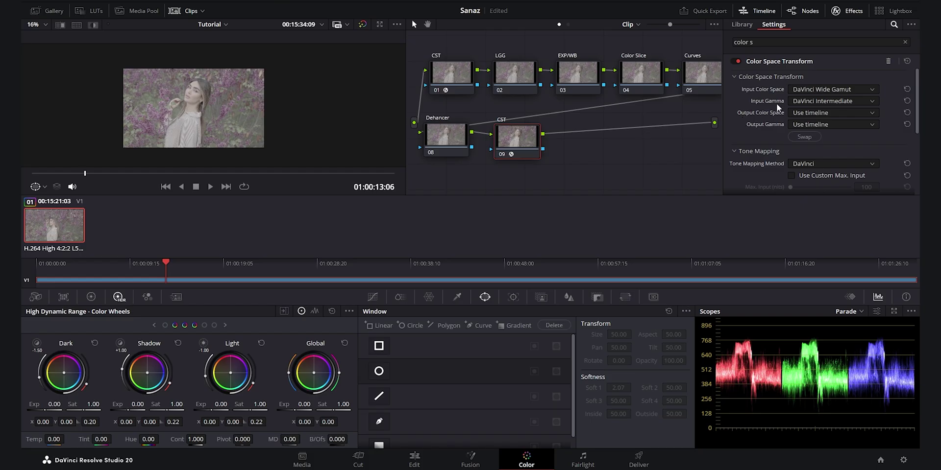
- Set node 09's output color space to Rec.709 and output gamma to Gamma 2.4, and scrub the clip to check the image
left_click(827, 113)
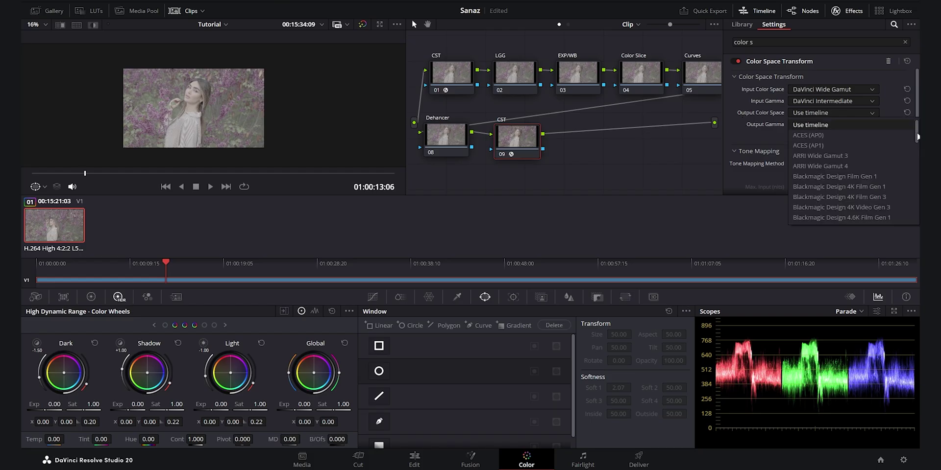
scroll(833, 162, "down", 10)
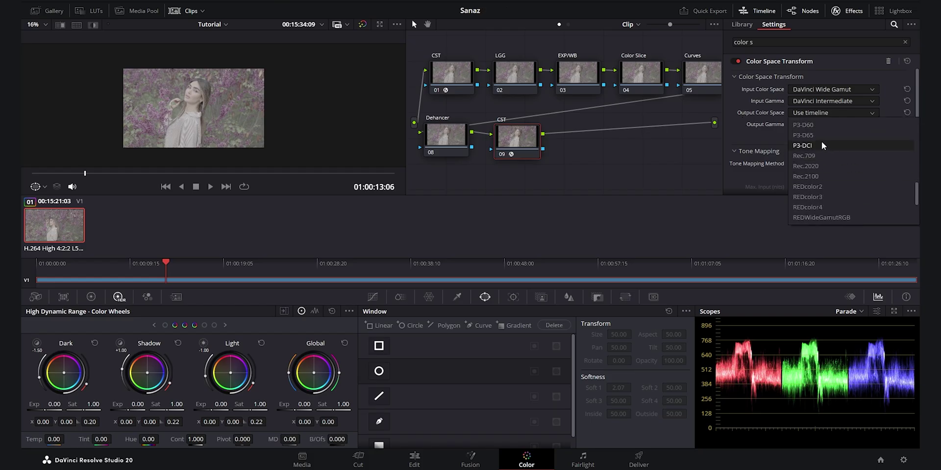
left_click(804, 155)
left_click(833, 125)
left_click_drag(916, 143, 918, 160)
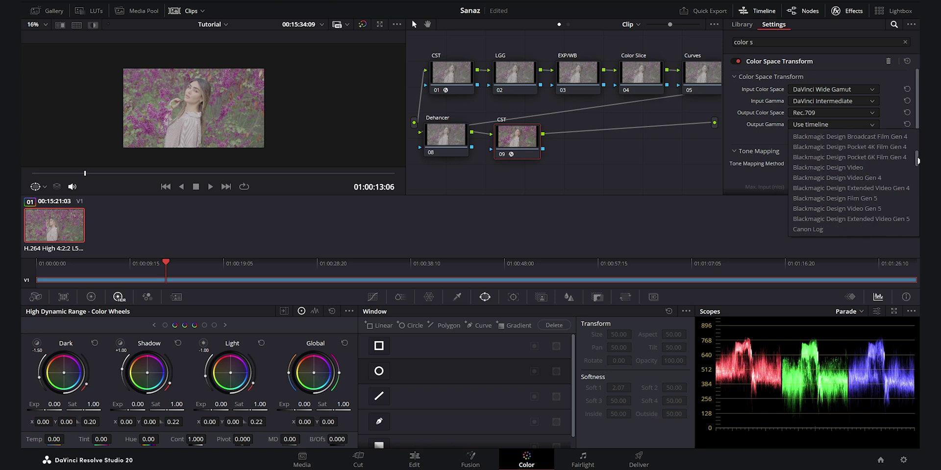
scroll(918, 161, "down", 5)
left_click(842, 166)
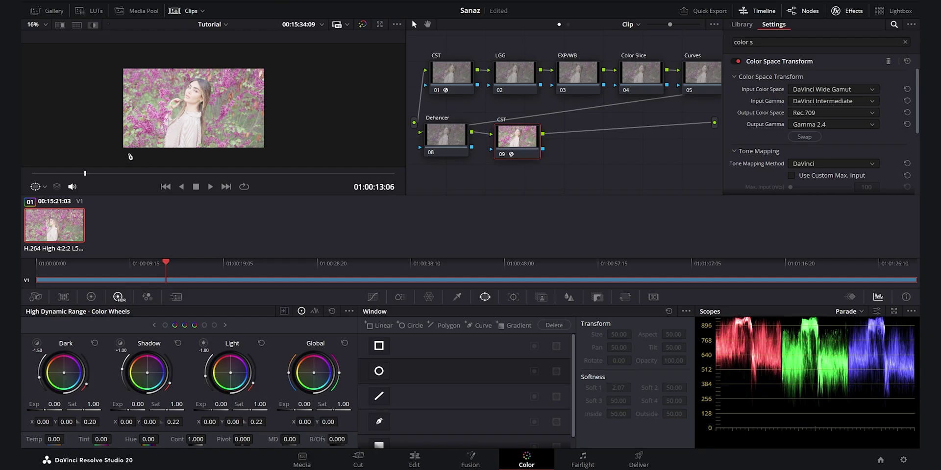
left_click_drag(86, 174, 98, 175)
key("p")
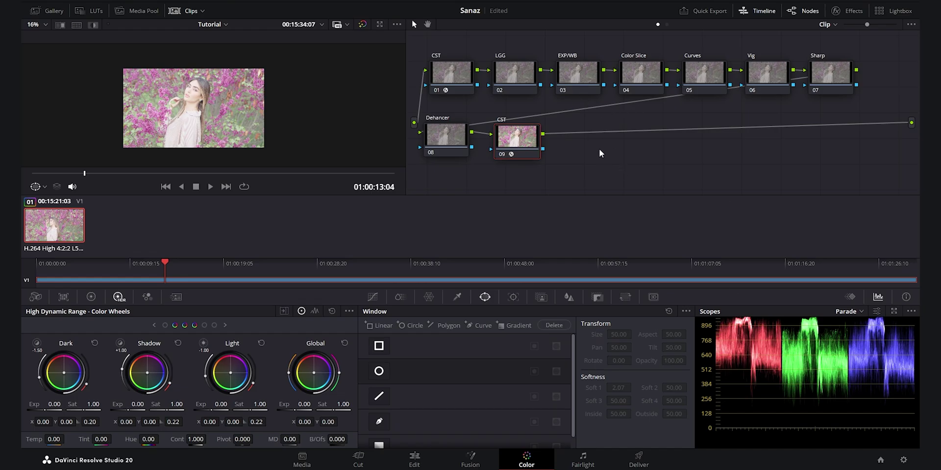
- Lower the Global exposure of the EXP/WB node 03 to -2.60 in the HDR color wheels
left_click(579, 86)
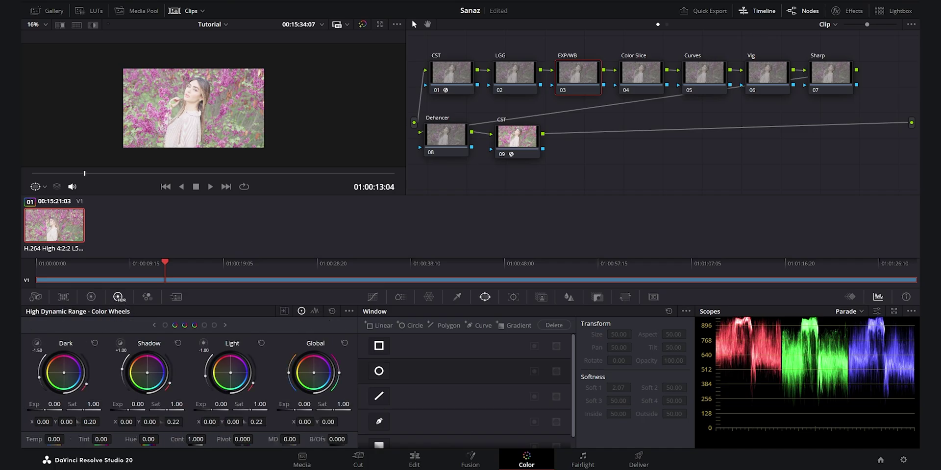
left_click_drag(304, 405, 239, 405)
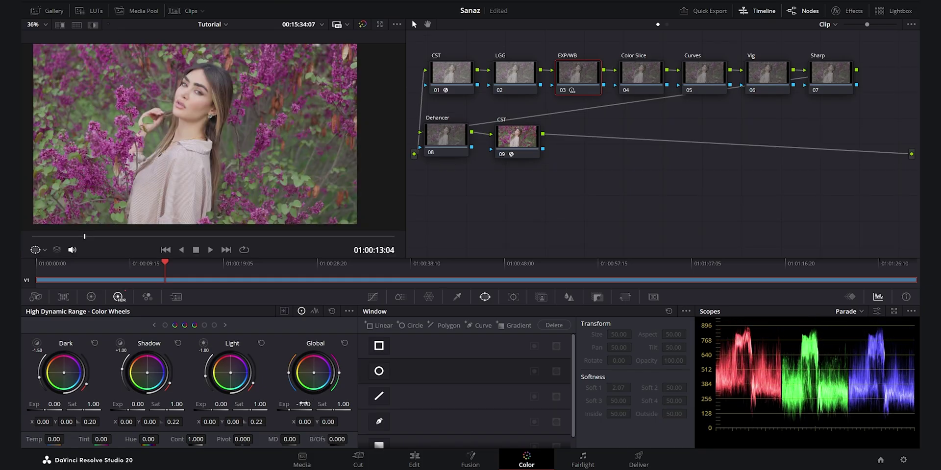
left_click_drag(304, 404, 257, 404)
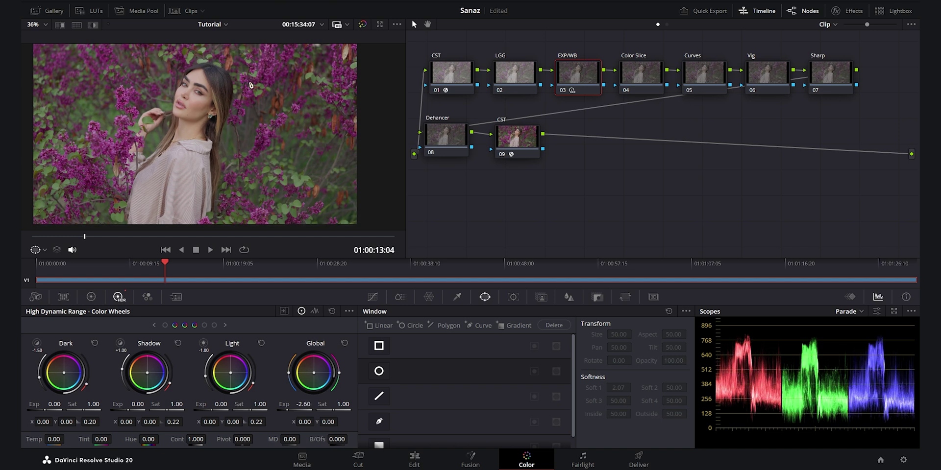
- Nudge node 03's Global color balance very slightly and set its Global saturation to 0.90, comparing the image with the node off and on
scroll(250, 85, "down", 3)
scroll(245, 108, "up", 2)
left_click_drag(247, 114, 250, 119)
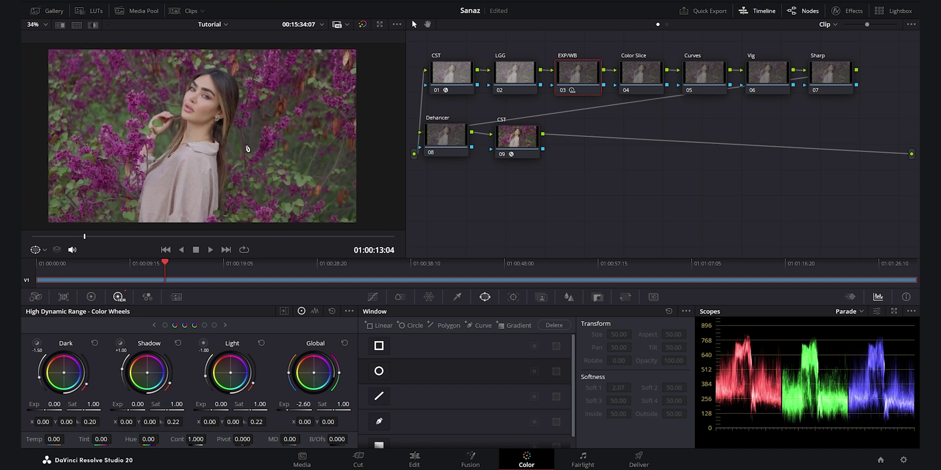
scroll(215, 113, "up", 5)
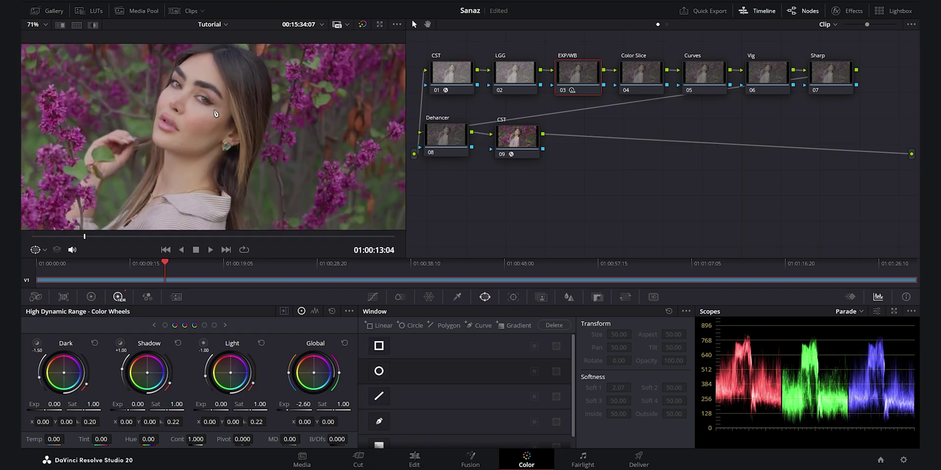
scroll(215, 113, "up", 3)
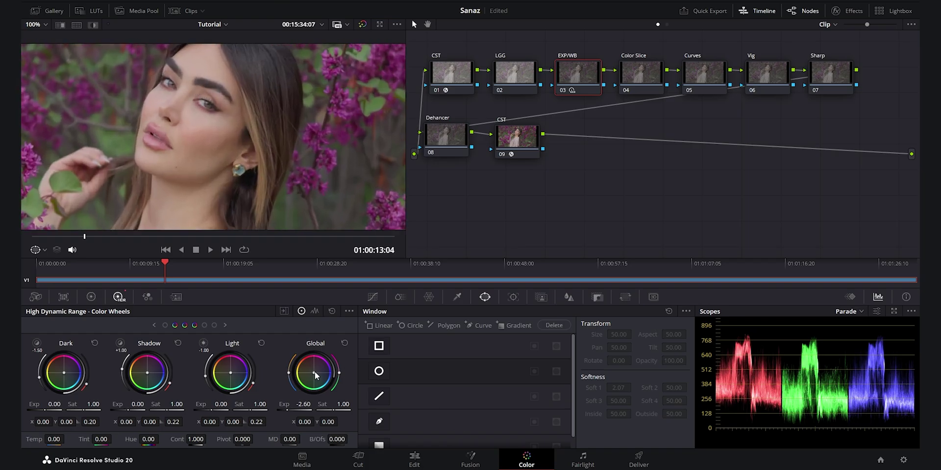
left_click_drag(315, 374, 313, 373)
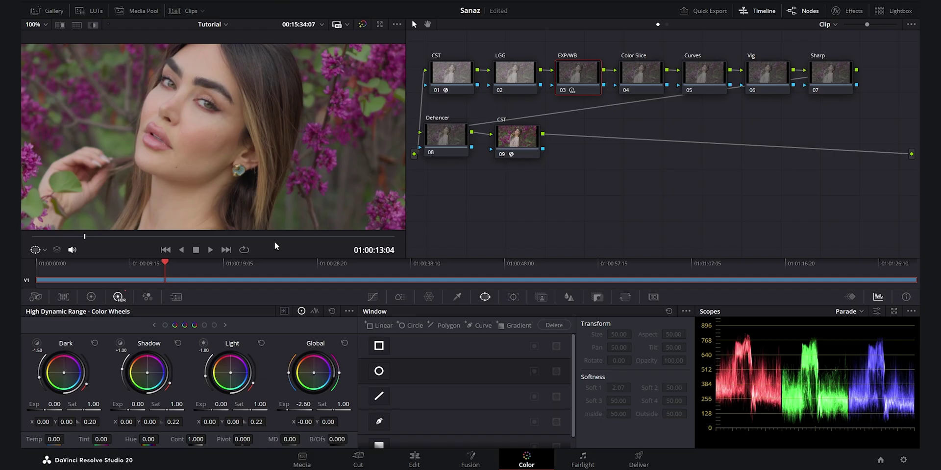
scroll(236, 128, "down", 6)
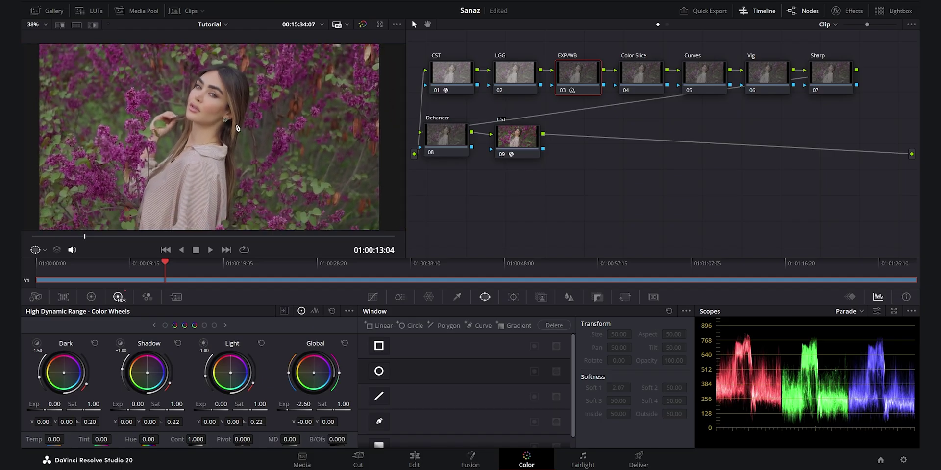
scroll(236, 127, "down", 2)
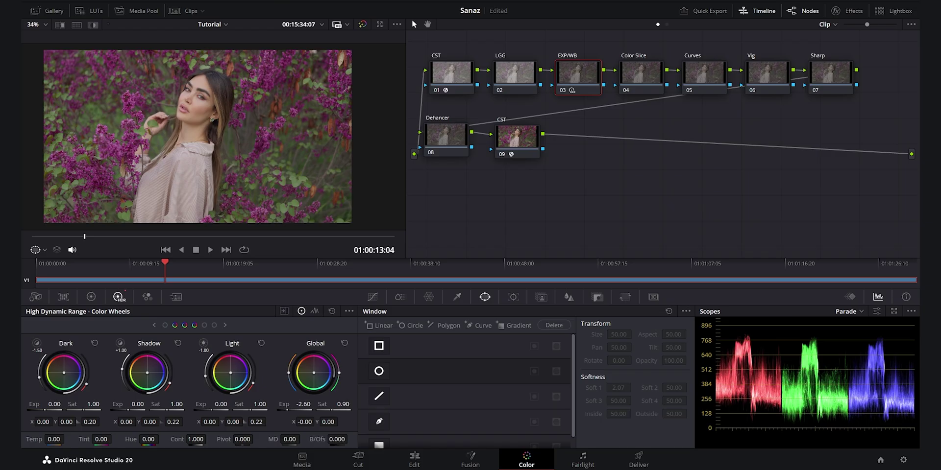
key("ctrl+d")
key("ctrl+d")
key("ctrl+d")
key("ctrl+d")
key("ctrl+d")
key("ctrl+d")
- Set the LGG node 02's primaries to Lift -0.02, Gamma 0.05 and Gain 1.01 on all channels
left_click(512, 83)
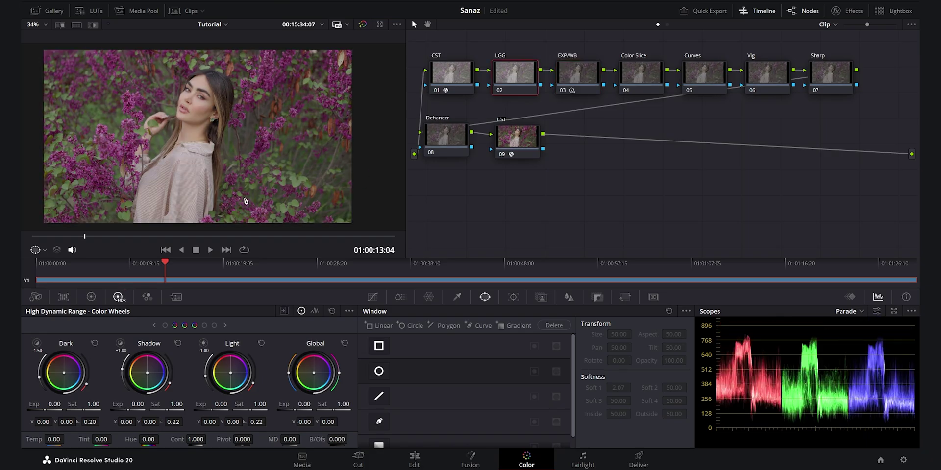
left_click(91, 297)
left_click(305, 311)
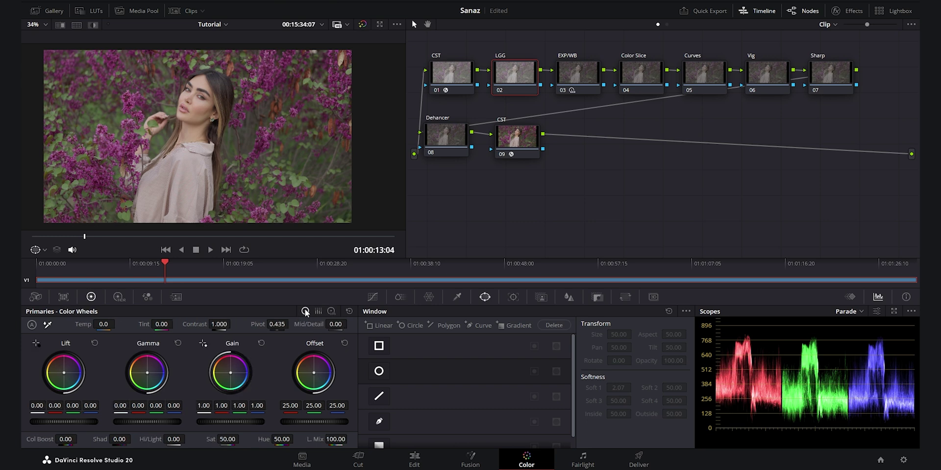
scroll(69, 422, "down", 1)
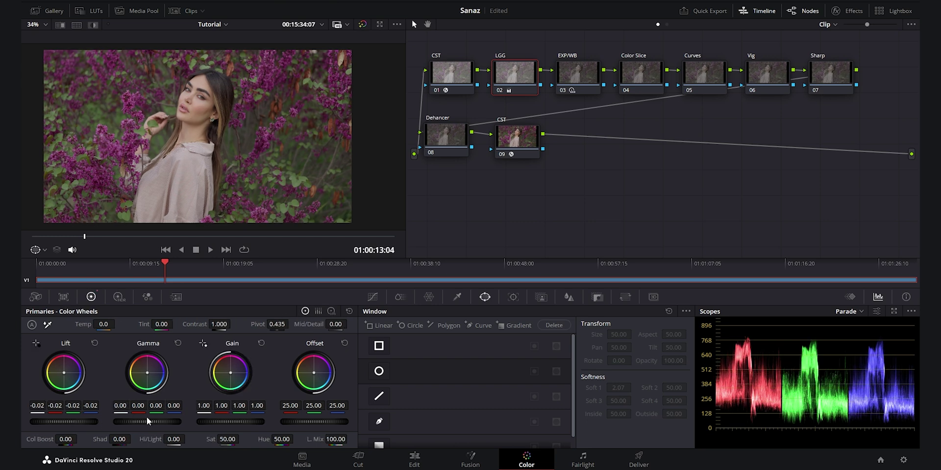
scroll(225, 103, "up", 2)
scroll(159, 420, "up", 3)
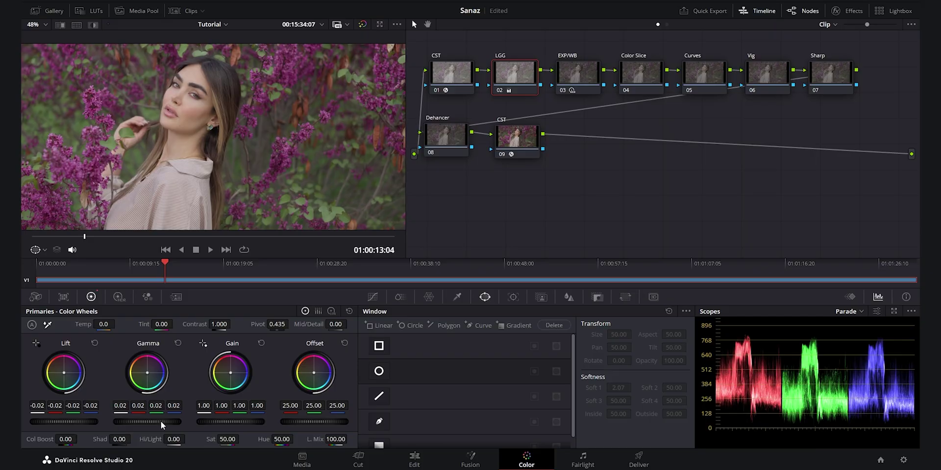
scroll(161, 421, "up", 2)
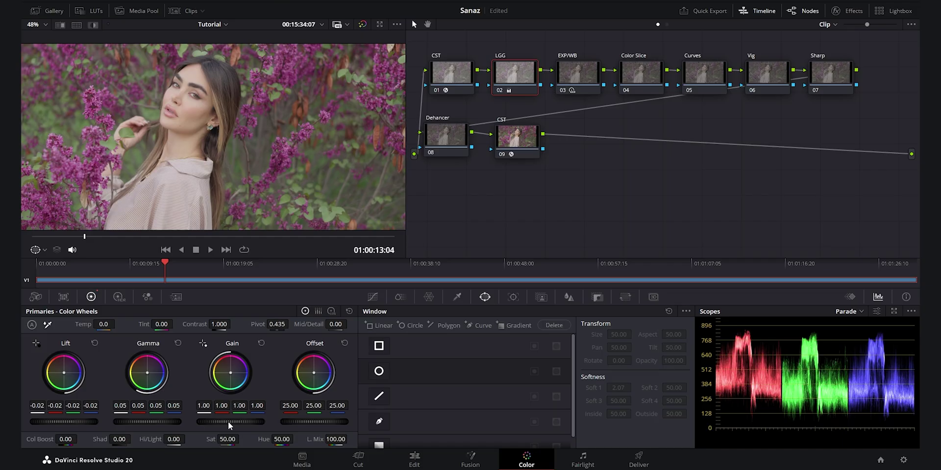
scroll(228, 421, "up", 1)
- Soften the skin by setting node 02's Mid/Detail to -45.00, checking the face up close
scroll(242, 134, "down", 4)
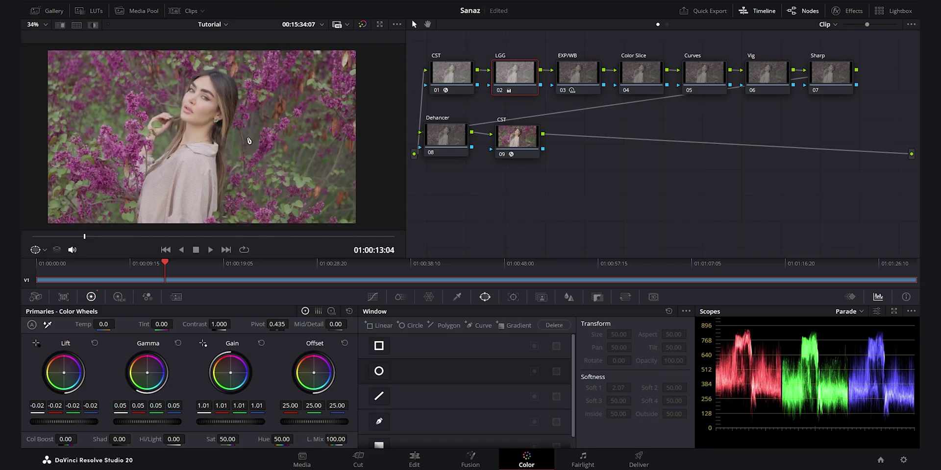
scroll(218, 94, "up", 6)
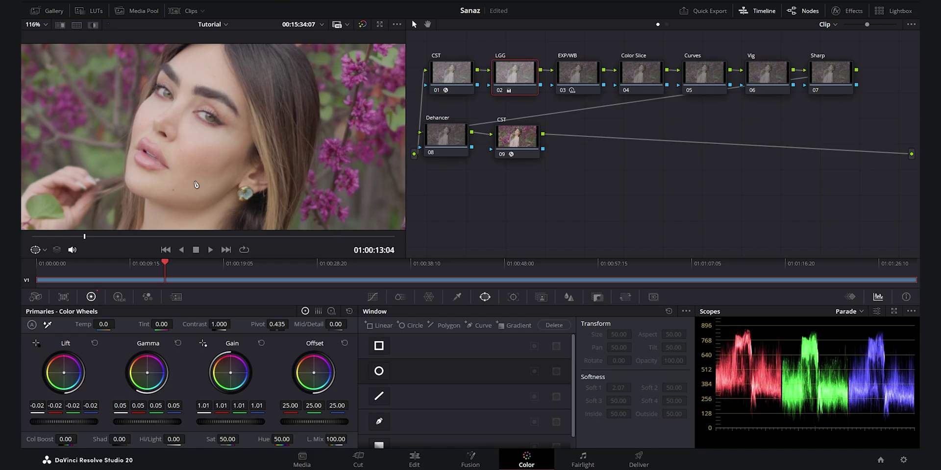
mouse_move(311, 328)
left_mouse_down()
mouse_move(280, 328)
mouse_move(304, 327)
left_mouse_up()
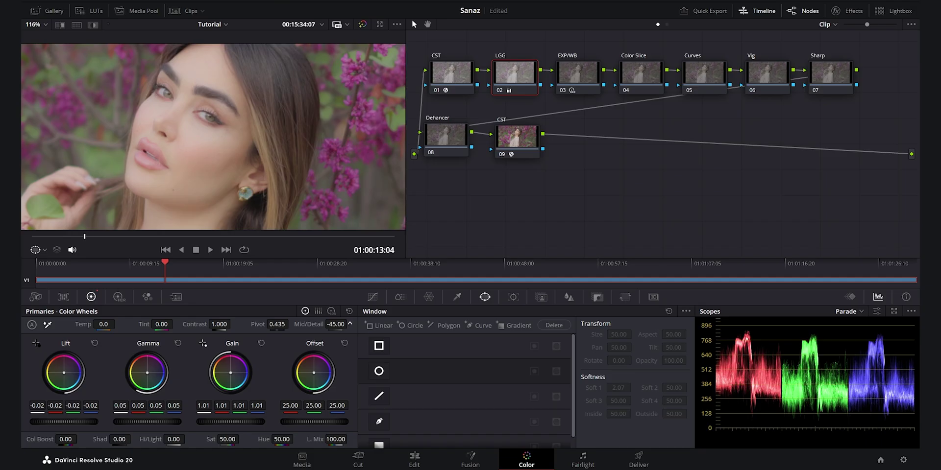
scroll(262, 122, "down", 5)
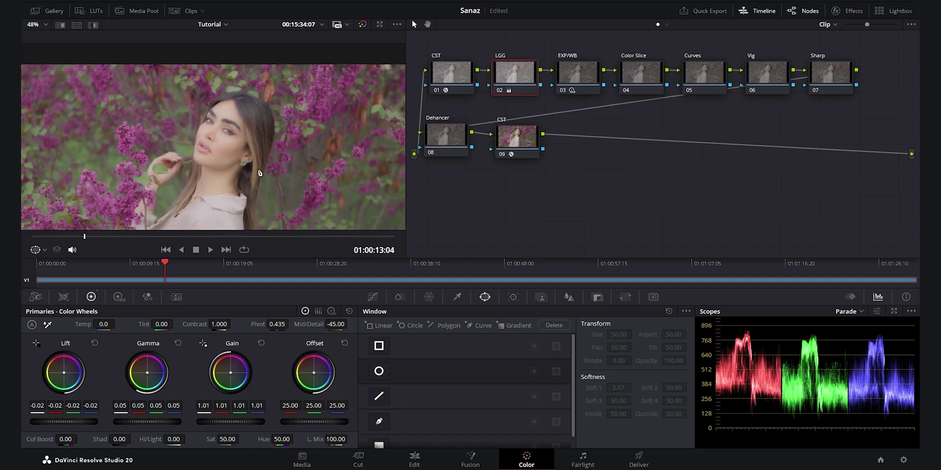
- Set the LGG node 02's Hi/Light to -12.50, then compare the image with the node and the whole grade bypassed and active
scroll(273, 154, "up", 3)
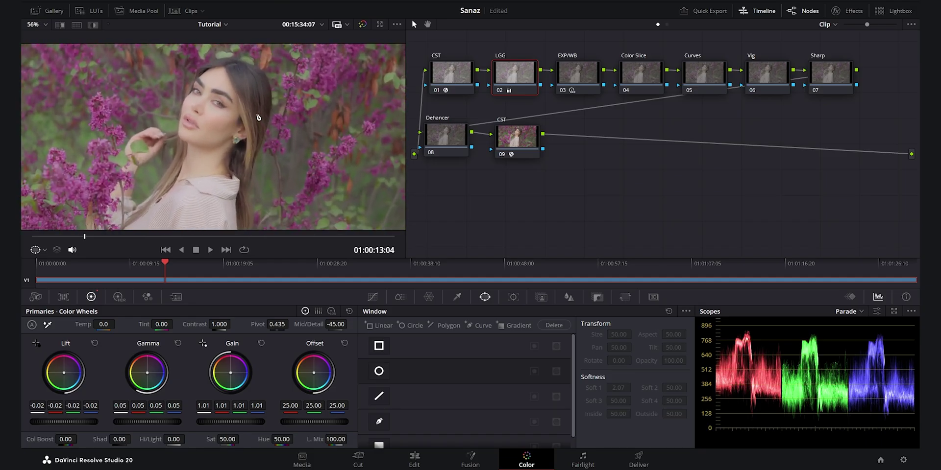
scroll(273, 151, "down", 1)
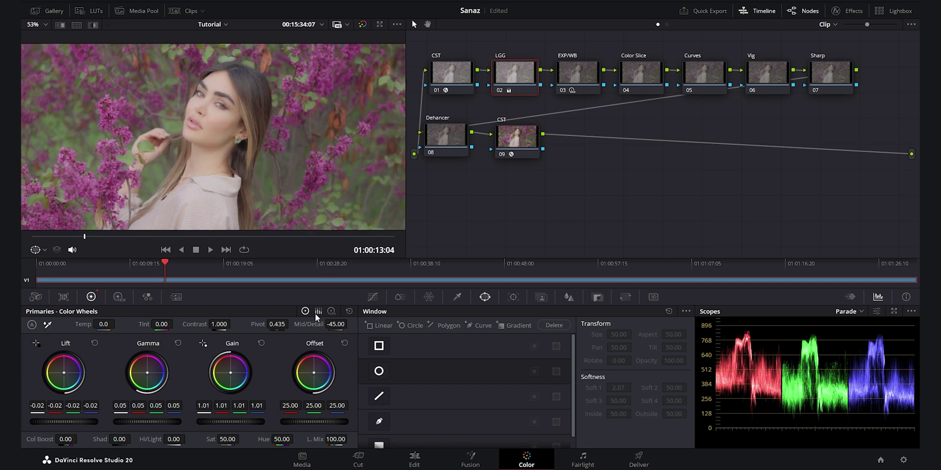
left_click_drag(158, 440, 188, 439)
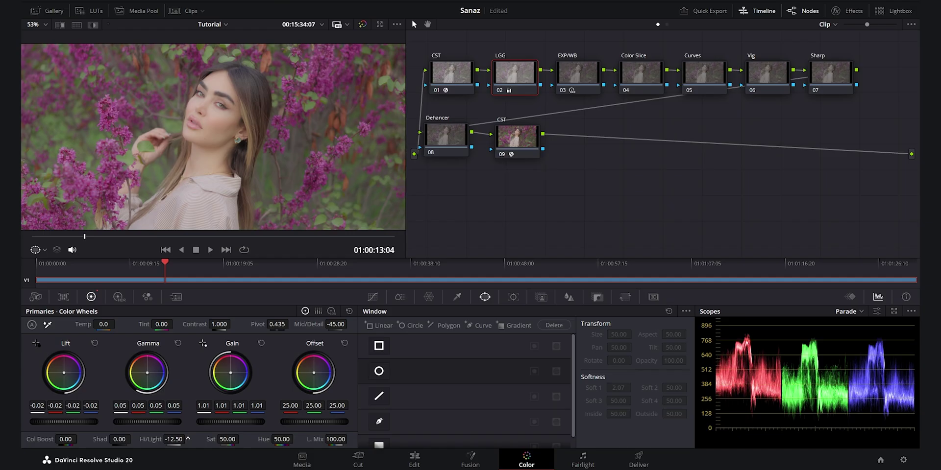
key("ctrl+d")
key("ctrl+d")
key("ctrl+d")
key("ctrl+d")
key("ctrl+d")
key("ctrl+d")
key("shift+d")
key("shift+d")
key("shift+d")
scroll(248, 143, "down", 2)
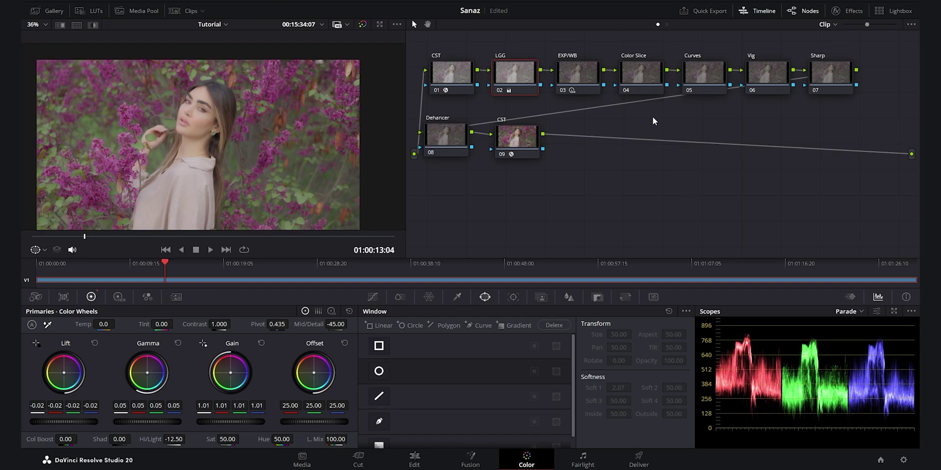
- On the Color Slice node 04, shift the Yellow Hue to -0.25 in ColorSlice
left_click(641, 81)
left_click(399, 297)
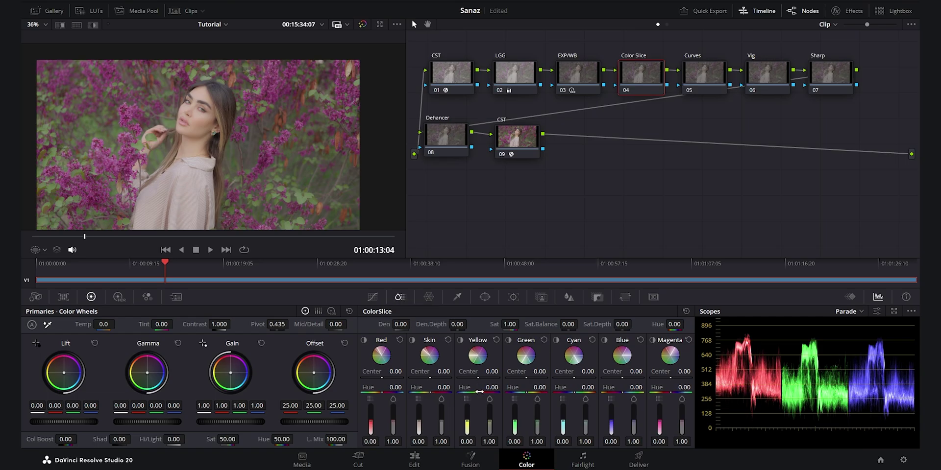
left_click_drag(477, 392, 468, 392)
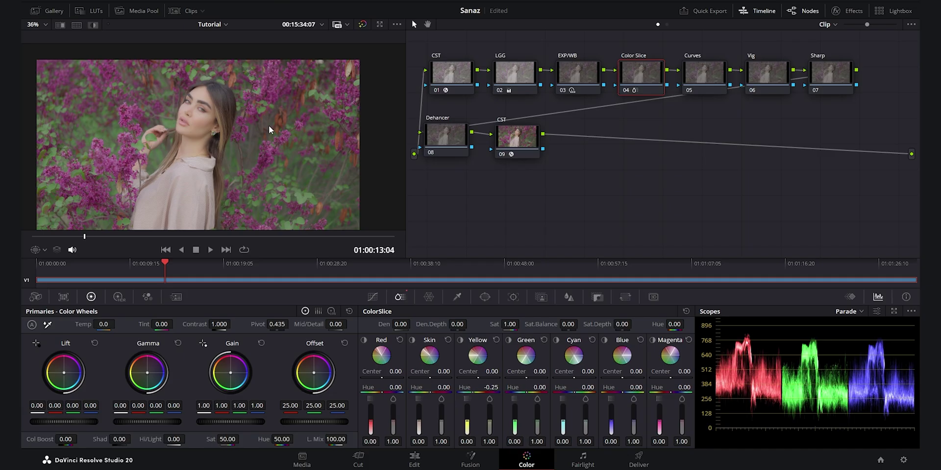
- Examine how the yellow hue shift affects the foliage by comparing node 04 off and on up close and viewing the image full screen
scroll(269, 126, "up", 3)
left_click_drag(280, 183, 280, 115)
key("ctrl+d")
key("ctrl+d")
key("ctrl+d")
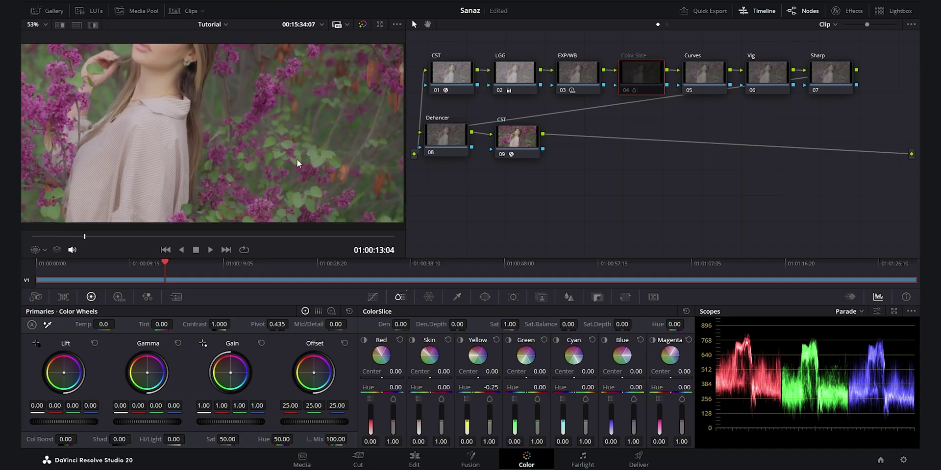
key("ctrl+d")
key("ctrl+d")
key("ctrl+d")
key("ctrl+f")
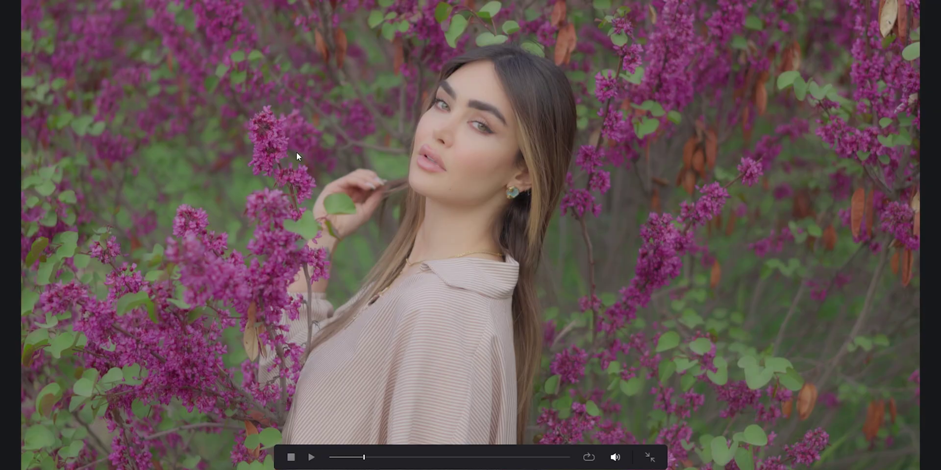
key("ctrl+f")
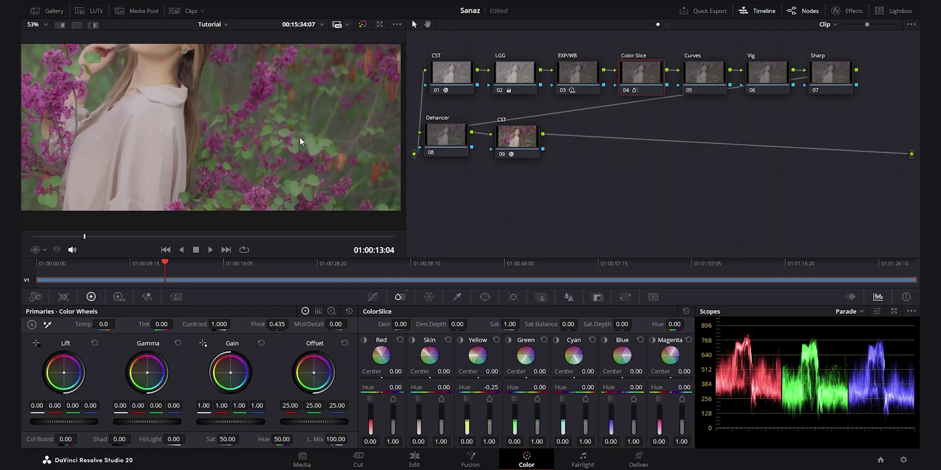
scroll(289, 174, "up", 4)
scroll(287, 129, "down", 2)
key("ctrl+d")
key("ctrl+d")
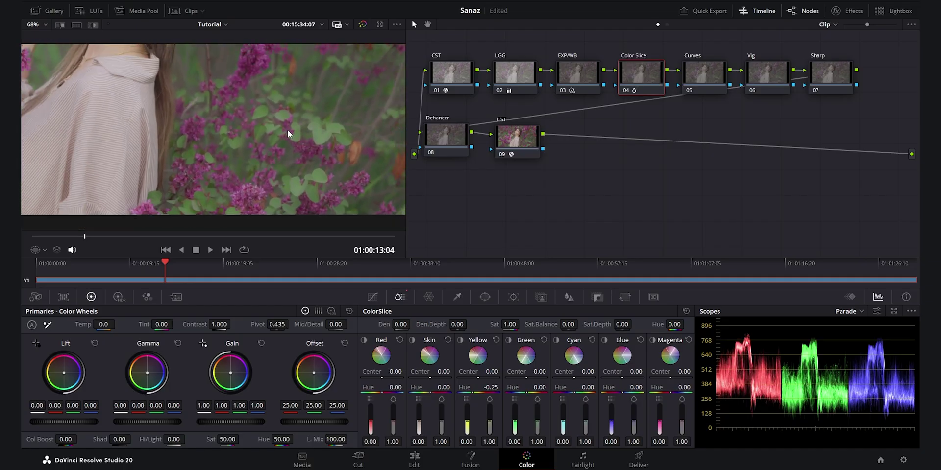
key("ctrl+d")
key("ctrl+d")
key("ctrl+d")
key("ctrl+d")
scroll(283, 126, "down", 3)
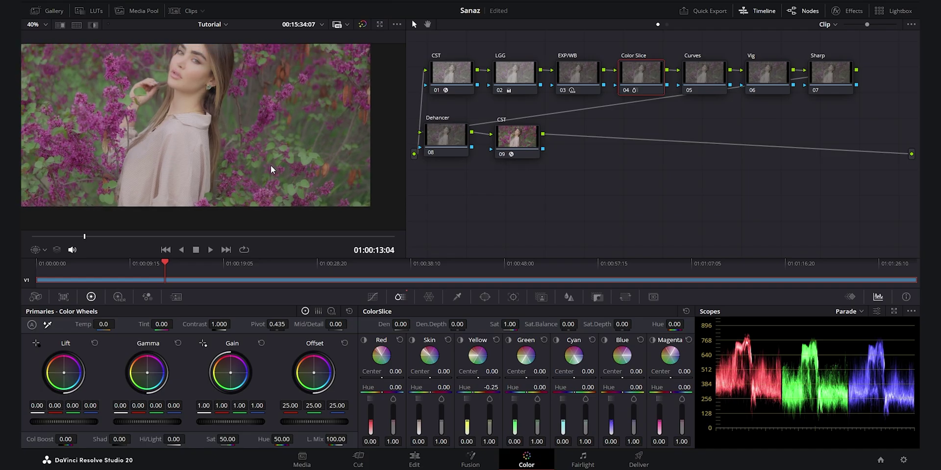
left_click_drag(271, 166, 293, 174)
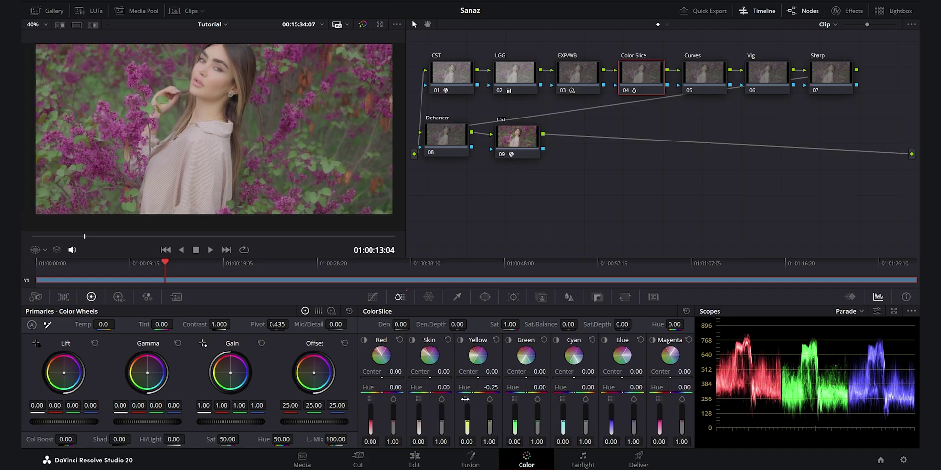
- Set node 04's Yellow density to 0.32 and Yellow saturation to 0.80, checking the image full screen
left_click_drag(472, 425, 466, 414)
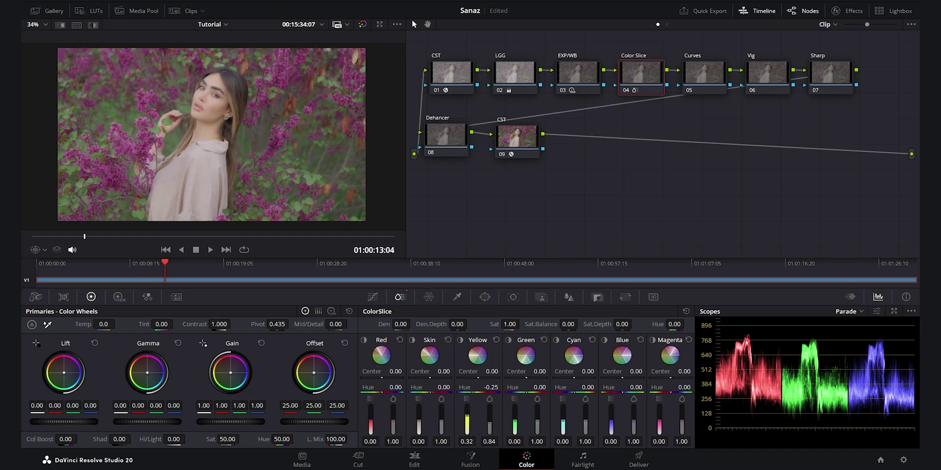
left_click_drag(489, 423, 489, 422)
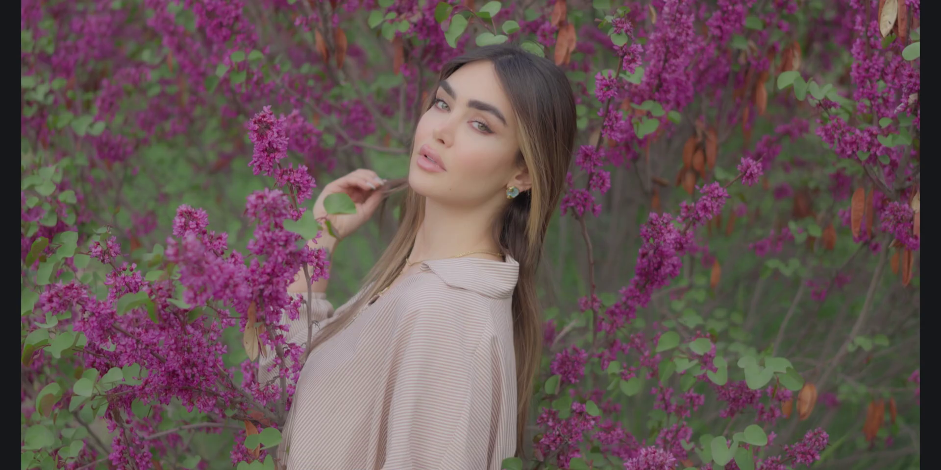
key("Escape")
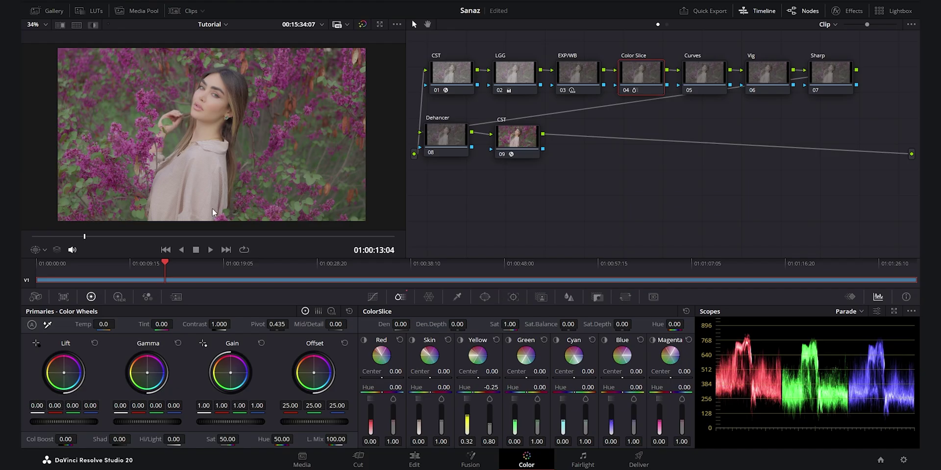
- At 01:00:03:24, reduce node 04's Green saturation to 0.00 and compare the node off and on at 01:00:33:09
left_click_drag(202, 240, 48, 239)
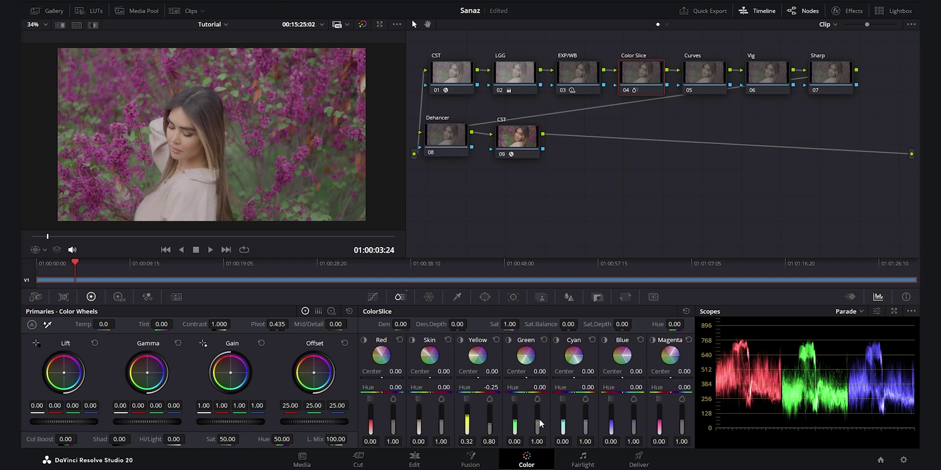
left_click_drag(539, 425, 539, 441)
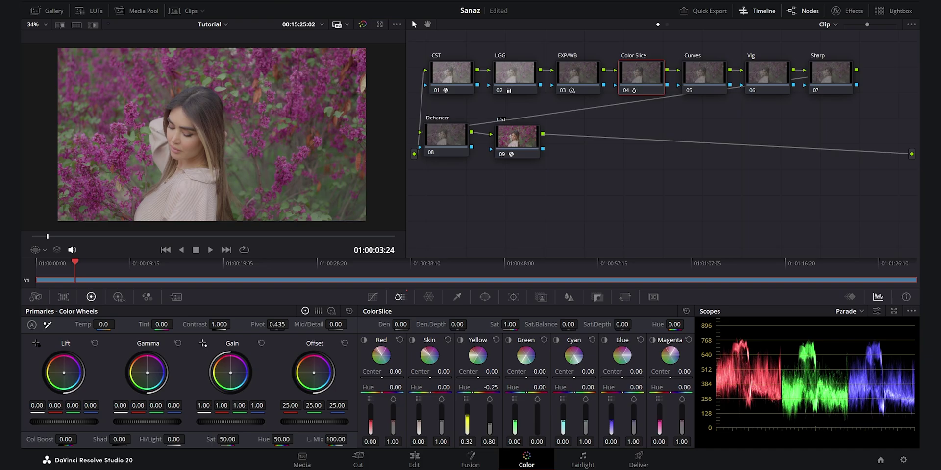
left_click_drag(161, 238, 166, 239)
key("ctrl+d")
key("ctrl+d")
key("ctrl+d")
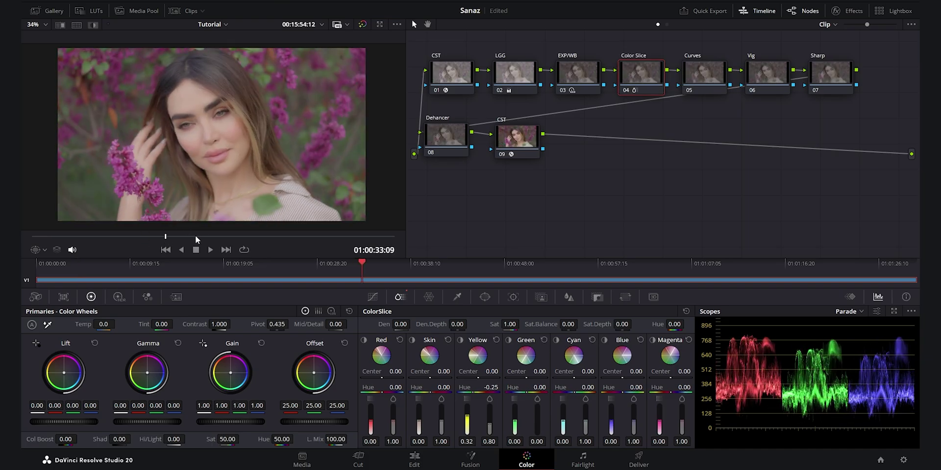
key("ctrl+d")
key("ctrl+d")
- At 01:00:11:23, shift node 04's Magenta Hue to -0.25 for the flowers
left_click_drag(91, 239, 80, 242)
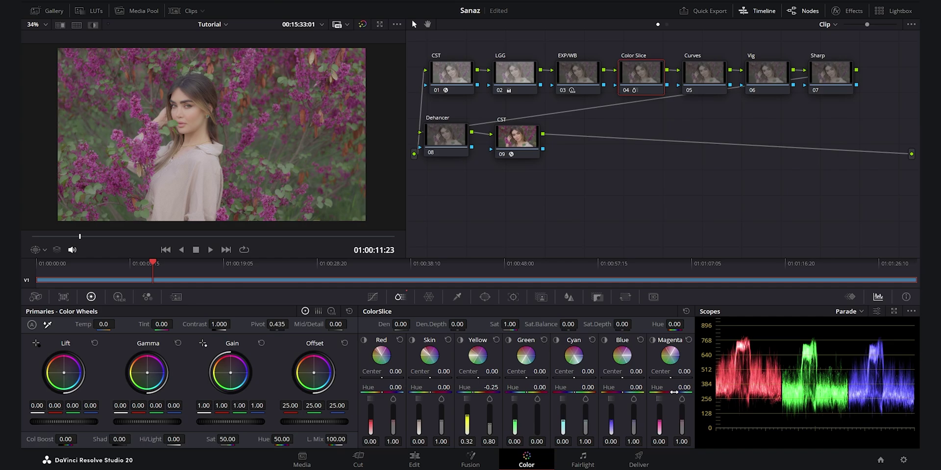
left_click_drag(670, 392, 663, 392)
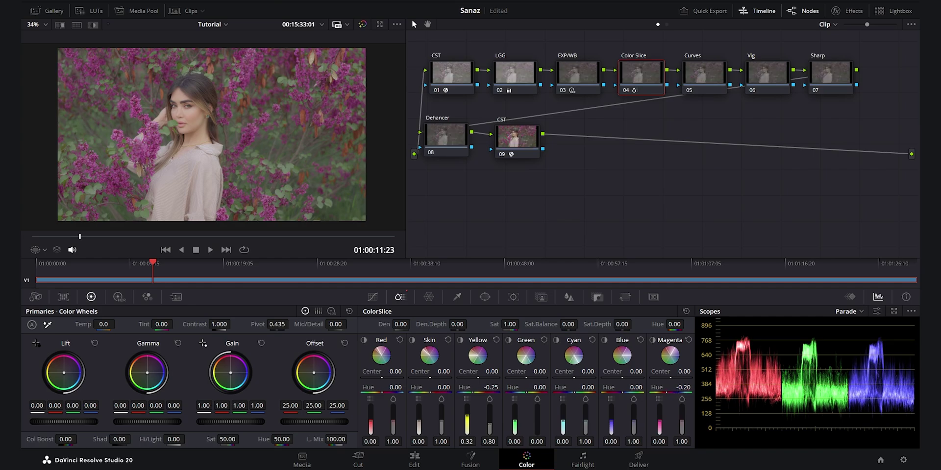
scroll(146, 149, "up", 8)
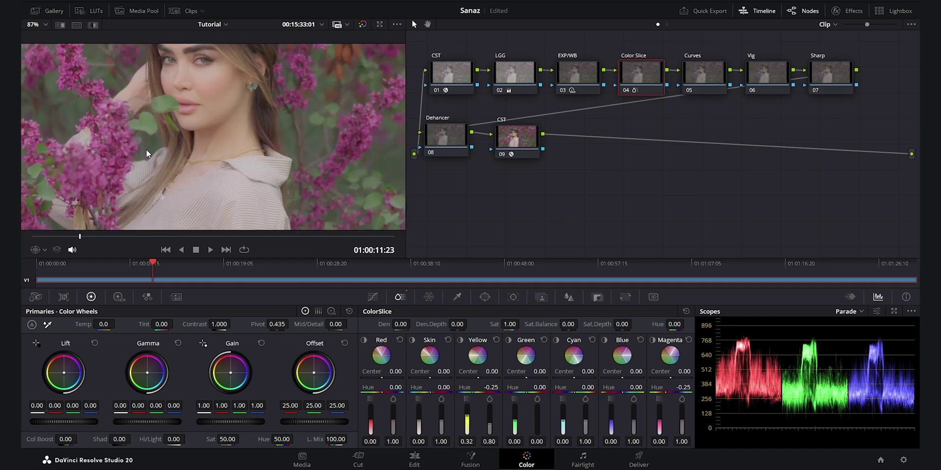
- Examine the flowers and face up close while comparing the image with the Color Slice node 04 off and on
key("ctrl+d")
key("ctrl+d")
key("ctrl+d")
key("ctrl+d")
key("ctrl+d")
key("ctrl+d")
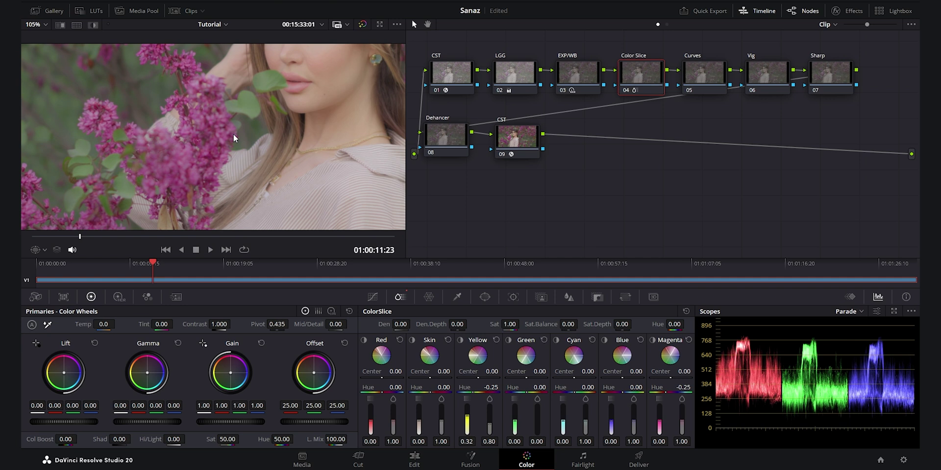
left_click_drag(246, 102, 224, 208)
key("ctrl+d")
key("ctrl+d")
key("ctrl+d")
key("ctrl+d")
key("ctrl+d")
key("ctrl+d")
key("ctrl+d")
key("ctrl+d")
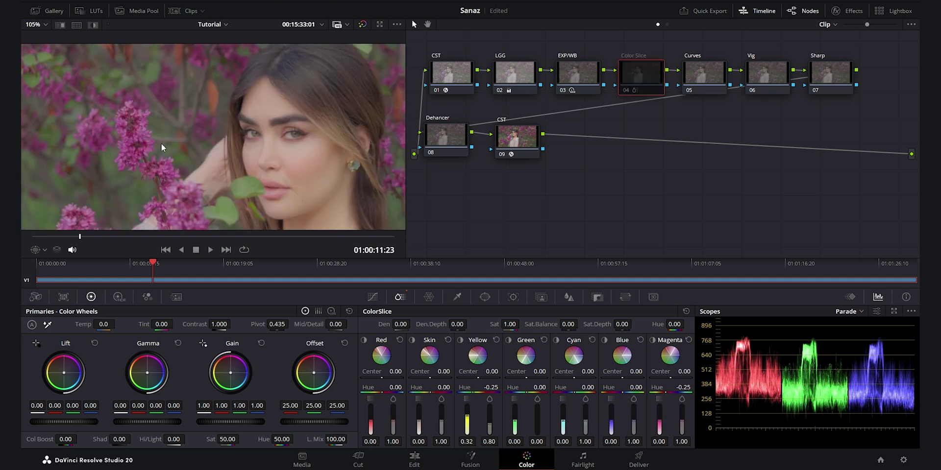
key("ctrl+d")
key("ctrl+d")
key("ctrl+d")
key("ctrl+d")
key("ctrl+d")
key("ctrl+d")
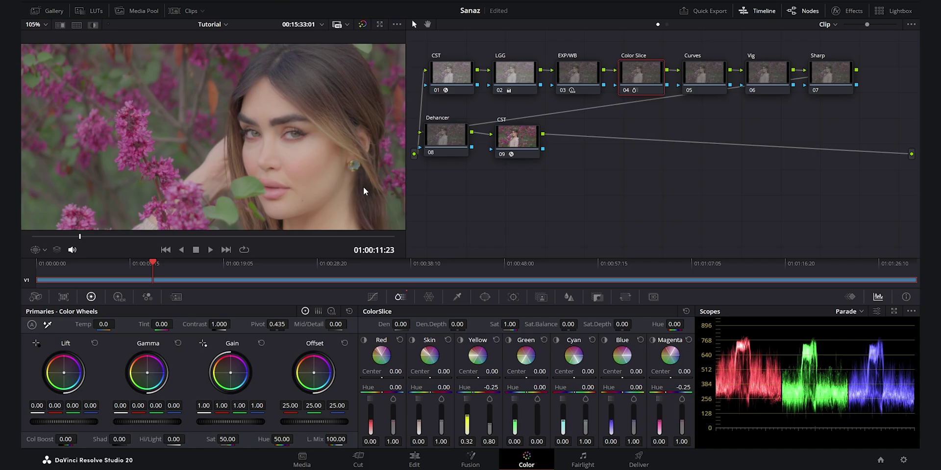
- Raise node 04's Magenta saturation to 1.26 and check the clip full screen through to 01:00:26:05
left_click_drag(682, 420, 681, 415)
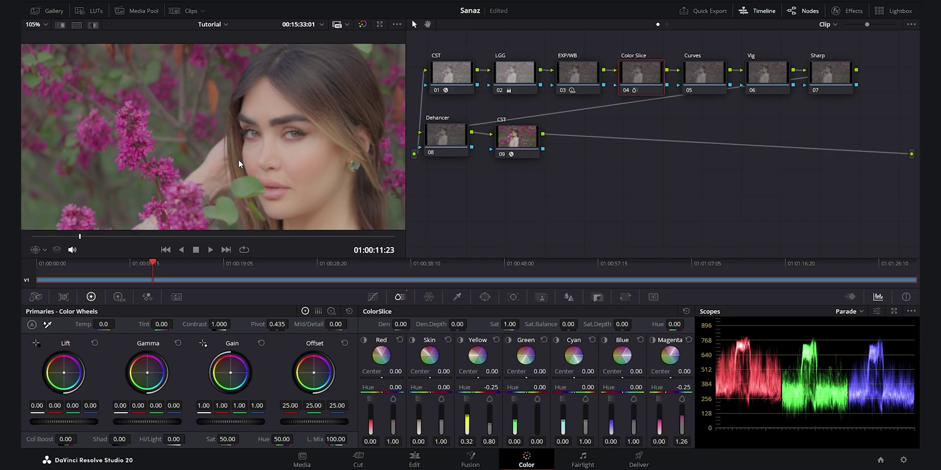
key("p")
left_click_drag(378, 463, 400, 464)
key("p")
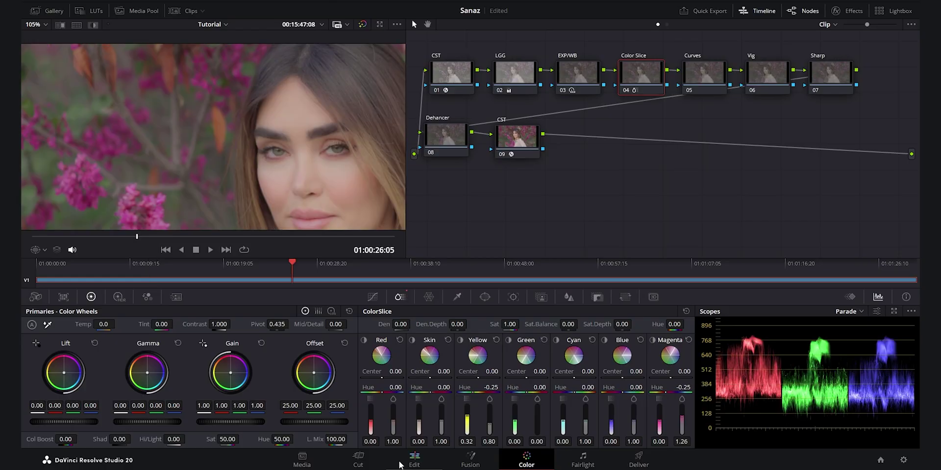
- Set node 04's Skin Hue to 0.05, comparing the face with the node off and on, and review the clip full screen back to 01:00:12:00
scroll(283, 146, "down", 5)
left_click_drag(283, 146, 196, 122)
scroll(322, 138, "down", 1)
scroll(296, 130, "down", 3)
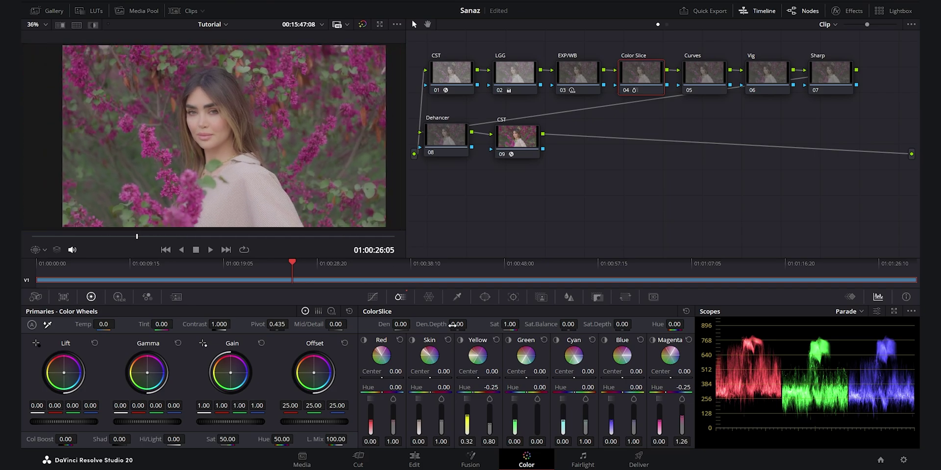
scroll(192, 123, "up", 6)
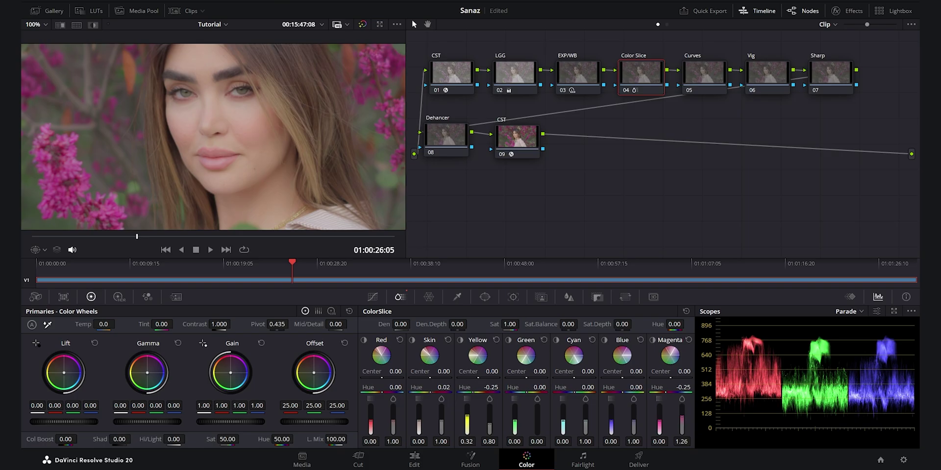
left_click_drag(443, 387, 448, 388)
key("ctrl+d")
key("ctrl+d")
key("ctrl+d")
key("ctrl+d")
key("ctrl+d")
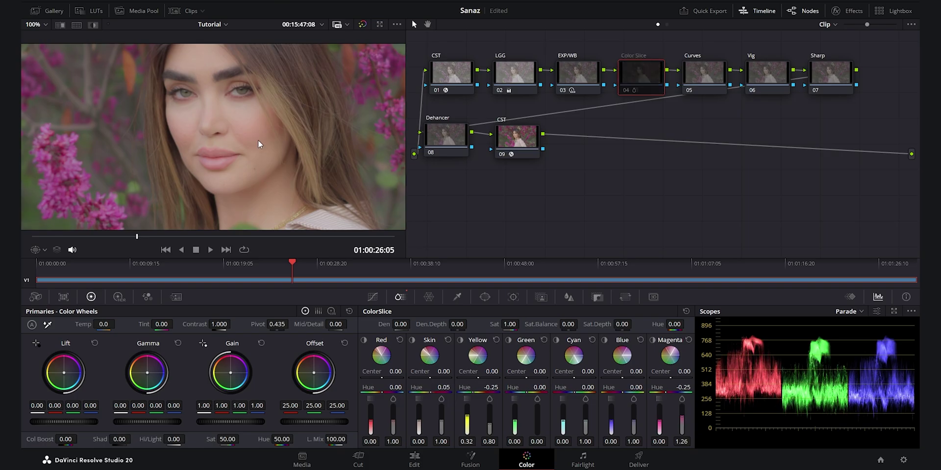
key("ctrl+d")
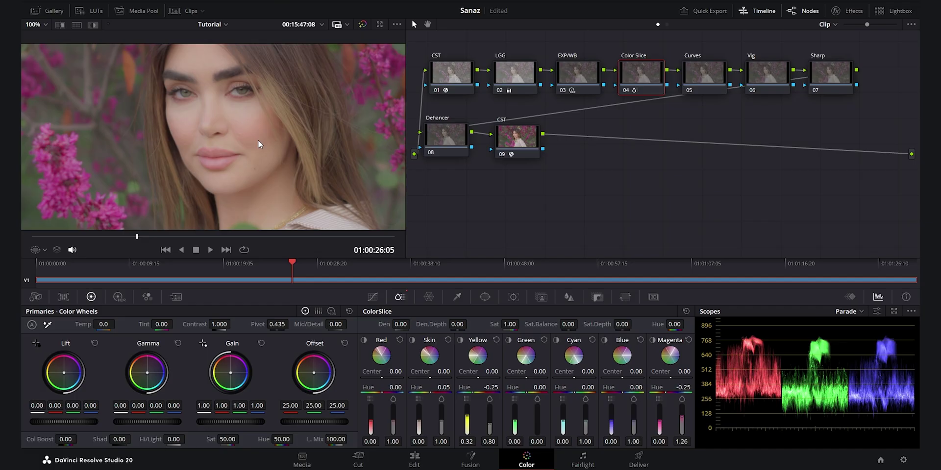
key("ctrl+f")
left_click_drag(367, 458, 360, 456)
key("ctrl+f")
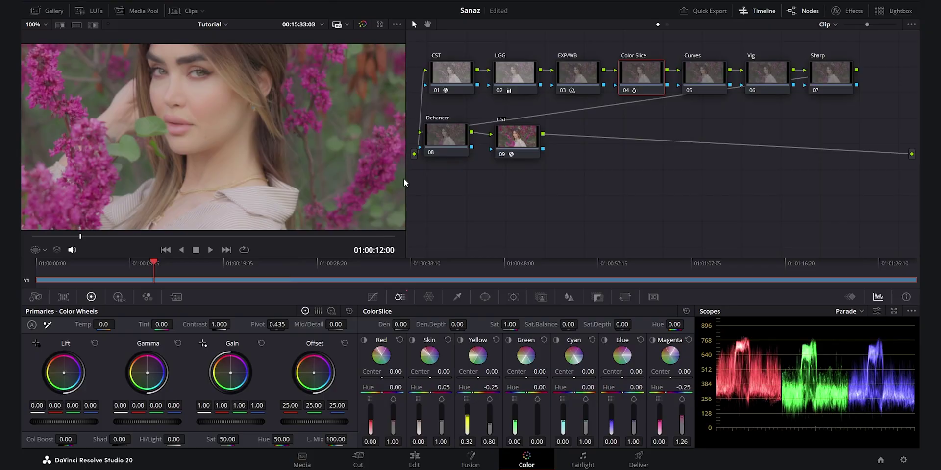
scroll(281, 109, "down", 2)
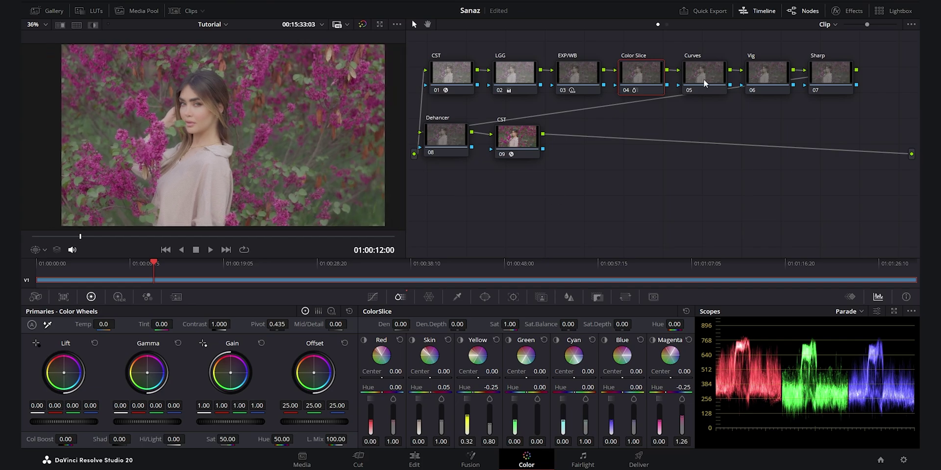
- On the Vig node 06, add a circle window stretched across the frame, with Size 60.98, Aspect 71.73 and Soft 1 at 10.49
left_click(705, 84)
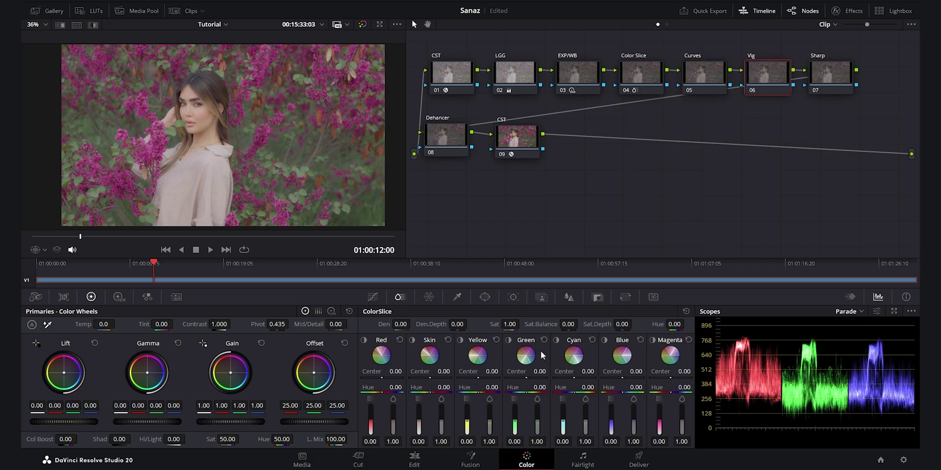
left_click(484, 297)
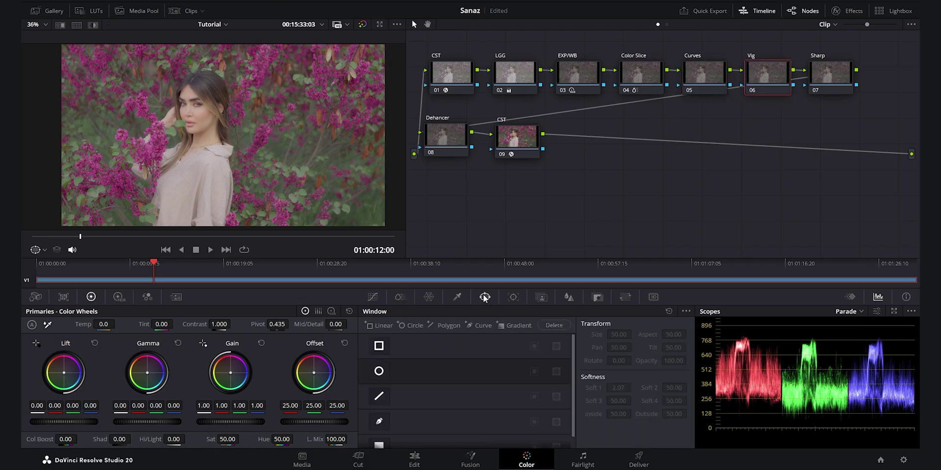
left_click(395, 370)
scroll(272, 141, "down", 1)
left_click_drag(273, 139, 361, 149)
left_click_drag(229, 177, 235, 212)
left_click_drag(590, 390, 630, 389)
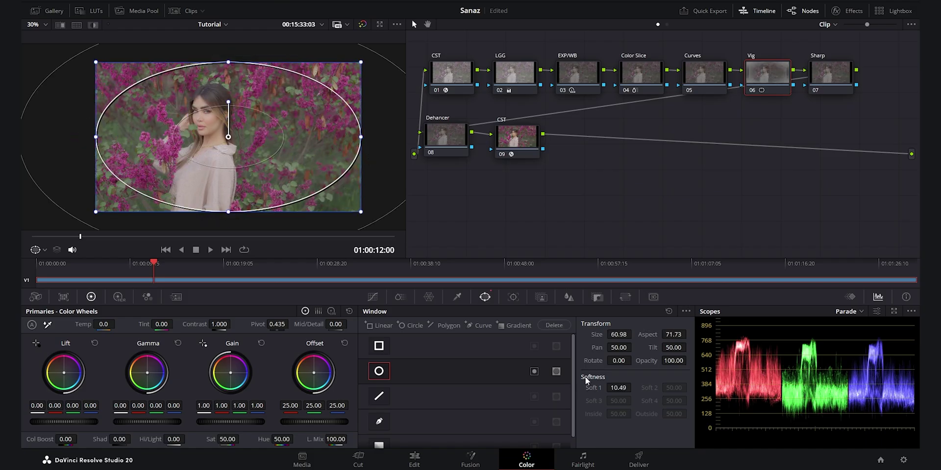
- Invert the Vig node 06's circle window and pull the custom curve's midpoint down to darken the frame edges
left_click(534, 371)
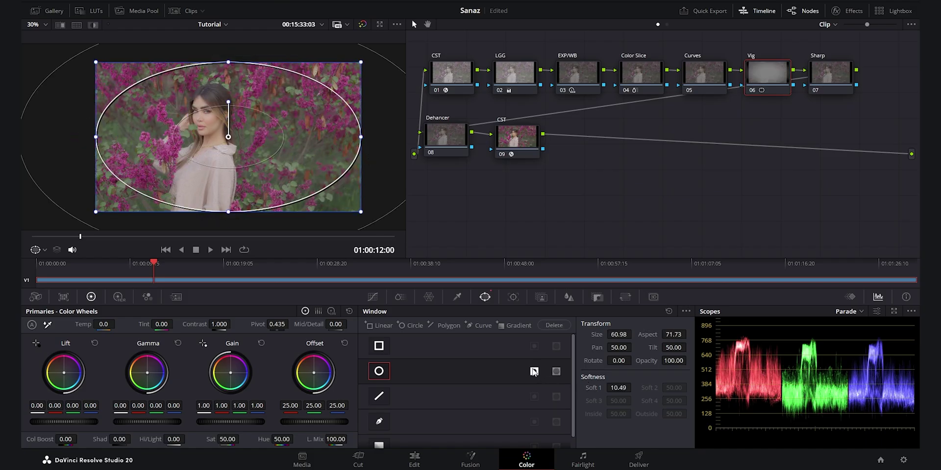
left_click(373, 297)
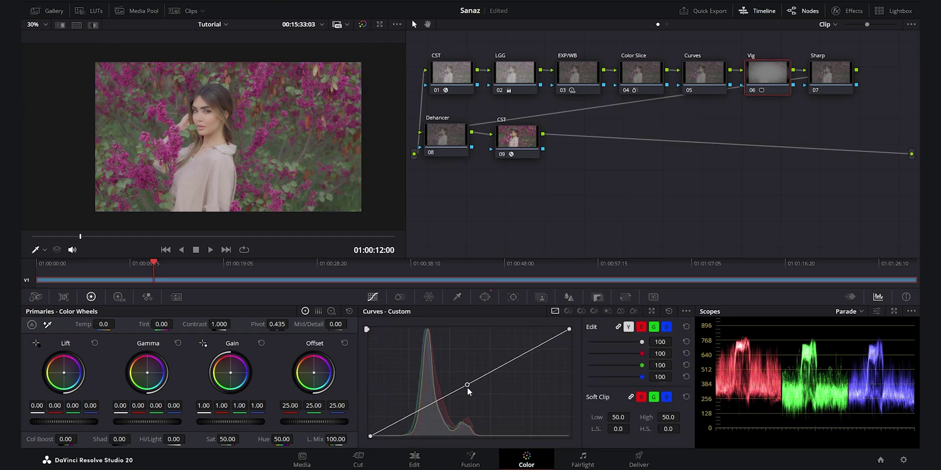
left_click_drag(466, 385, 475, 396)
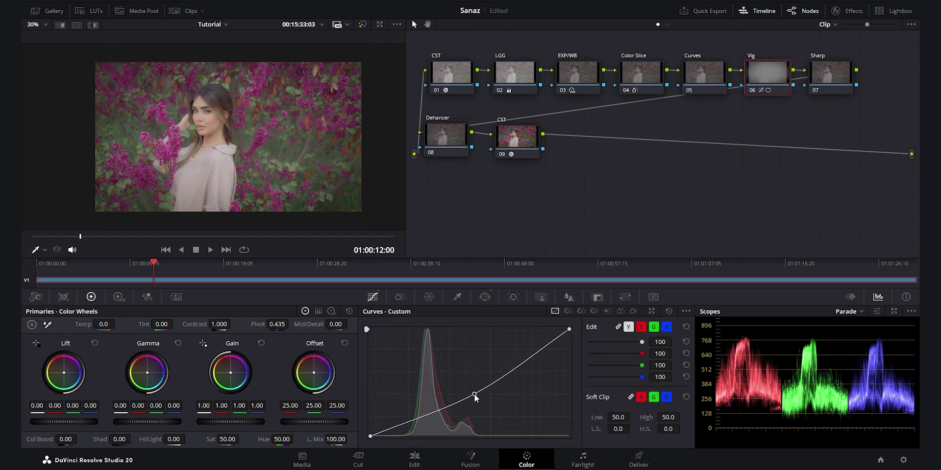
- Set the vignette window's Soft 1 to 11.79, Pan to 50.05 and Tilt to 50.48, and review the clip full screen to 01:00:33:18
left_click(485, 297)
left_click_drag(619, 388, 616, 389)
scroll(356, 204, "down", 1)
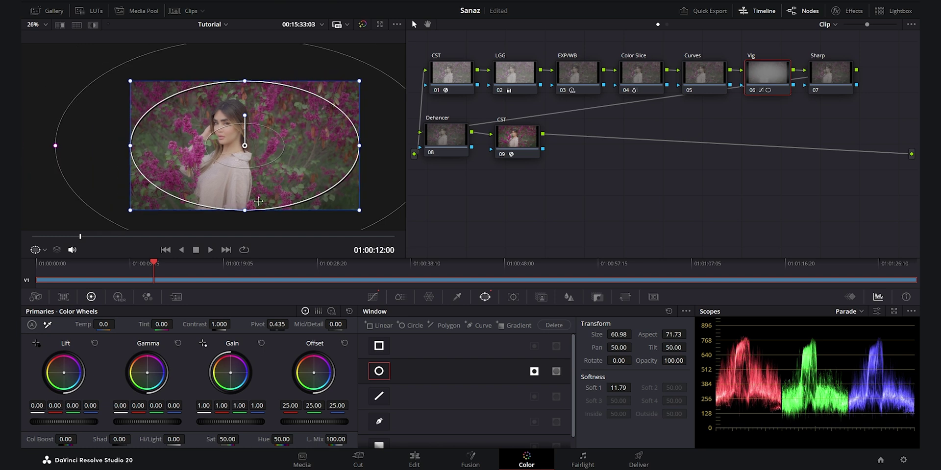
left_click_drag(249, 209, 249, 202)
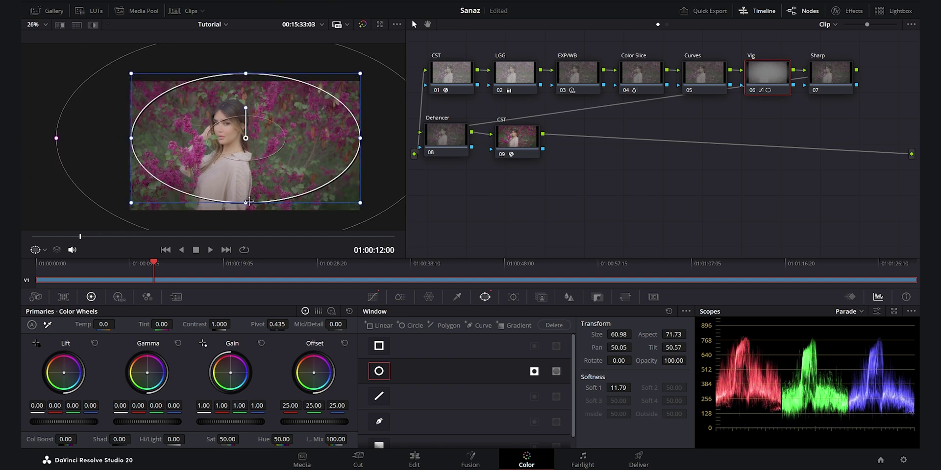
key("ctrl+f")
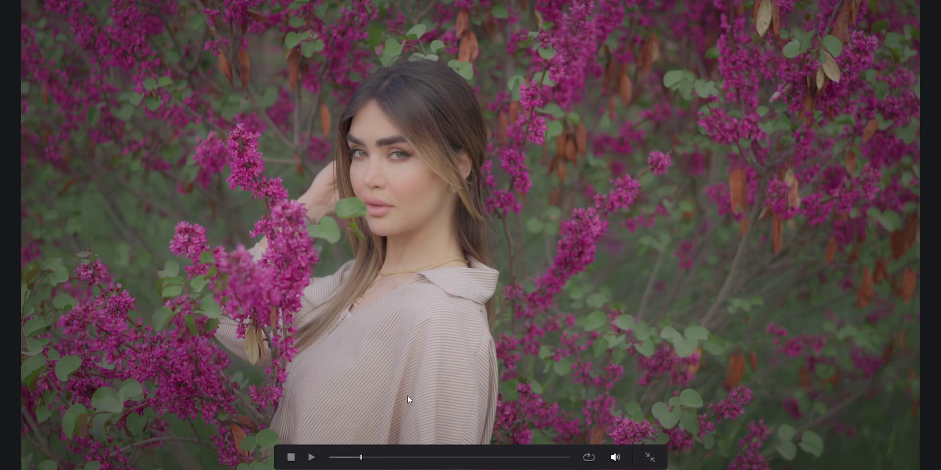
left_click_drag(387, 457, 398, 459)
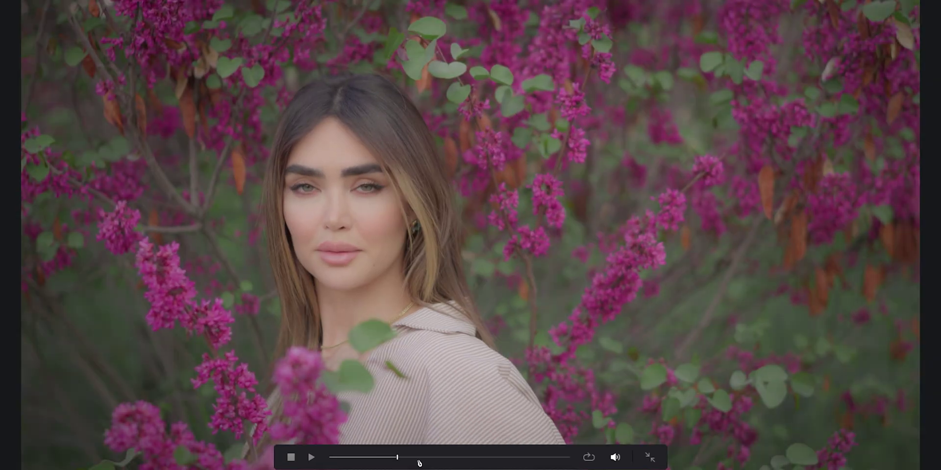
left_click(419, 463)
key("Escape")
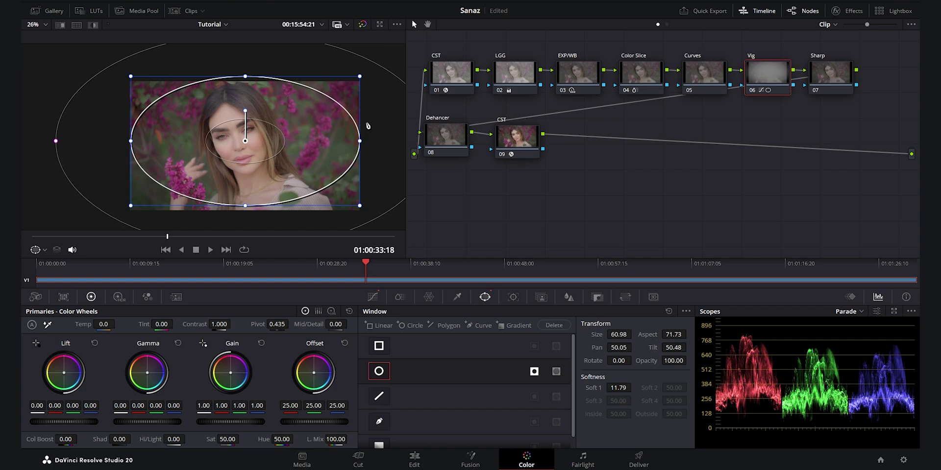
- On the Curves node 05 at 01:00:12:04, add default curve anchors, lower the shadow anchor, and review full screen to 01:00:13:02
left_click(694, 91)
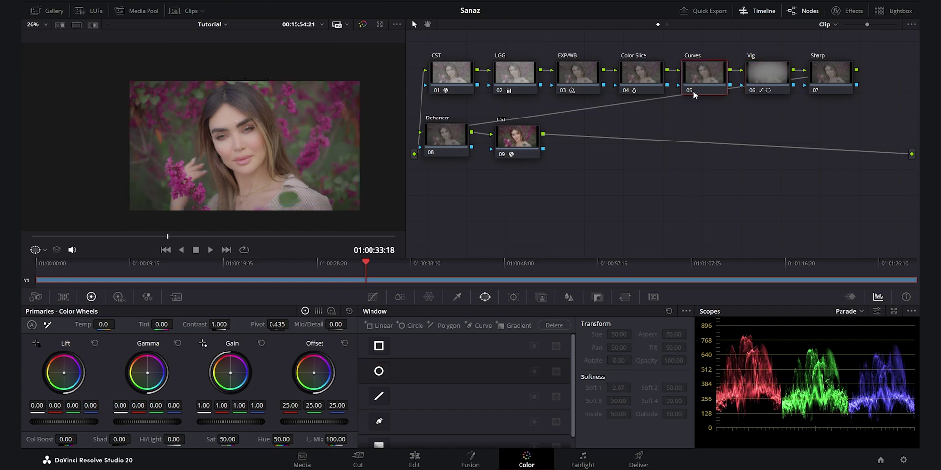
left_click_drag(93, 238, 87, 238)
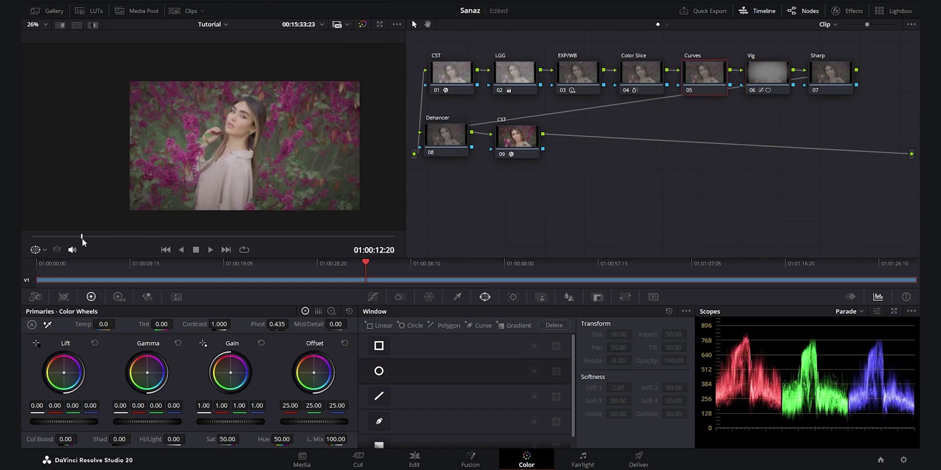
left_click(72, 239)
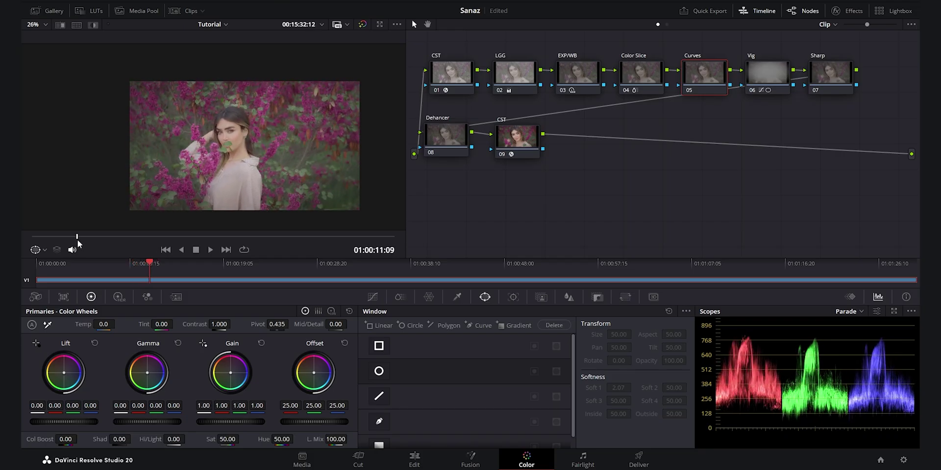
left_click(373, 297)
left_click(686, 311)
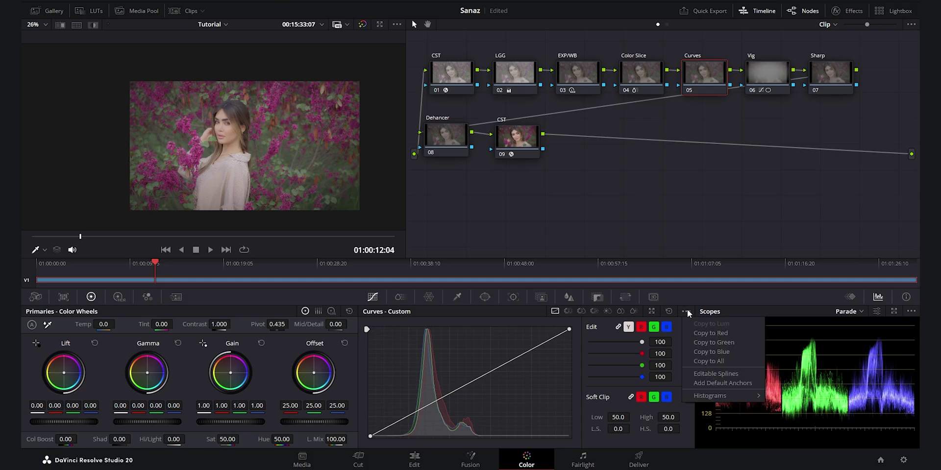
left_click(722, 385)
left_click_drag(410, 415, 416, 417)
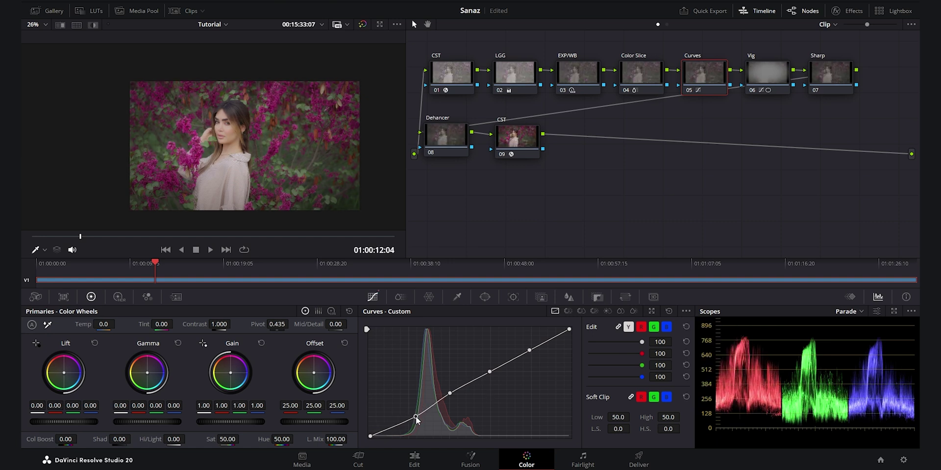
key("ctrl+f")
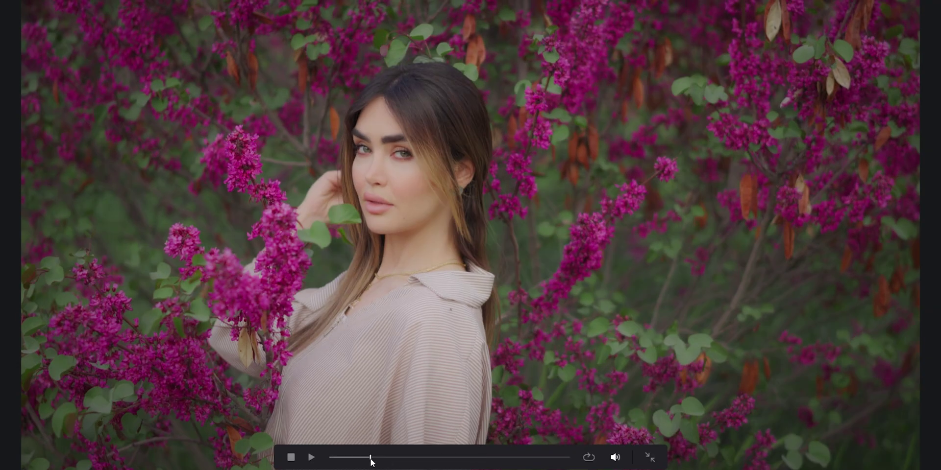
left_click_drag(371, 460, 393, 459)
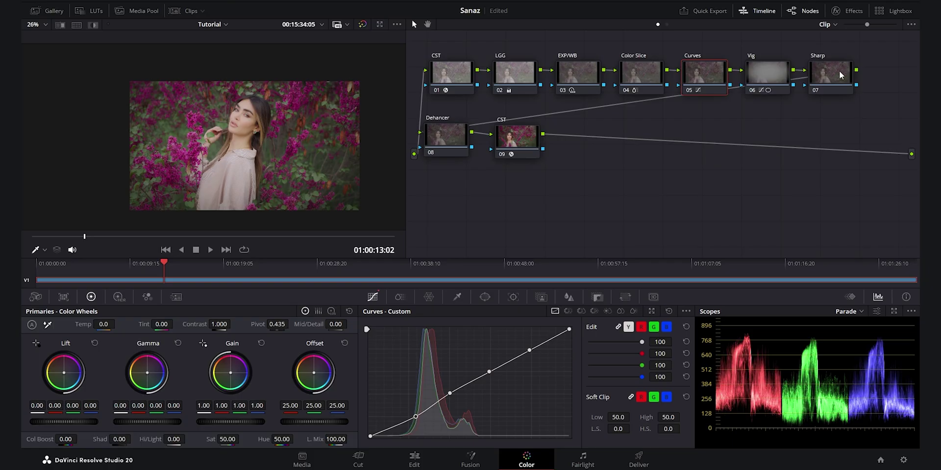
- On the Sharp node 07, set the sharpen Radius to 0.46 and Scaling to 0.14, checking the face's edges with the A/B difference highlight
left_click(839, 75)
scroll(225, 131, "up", 5)
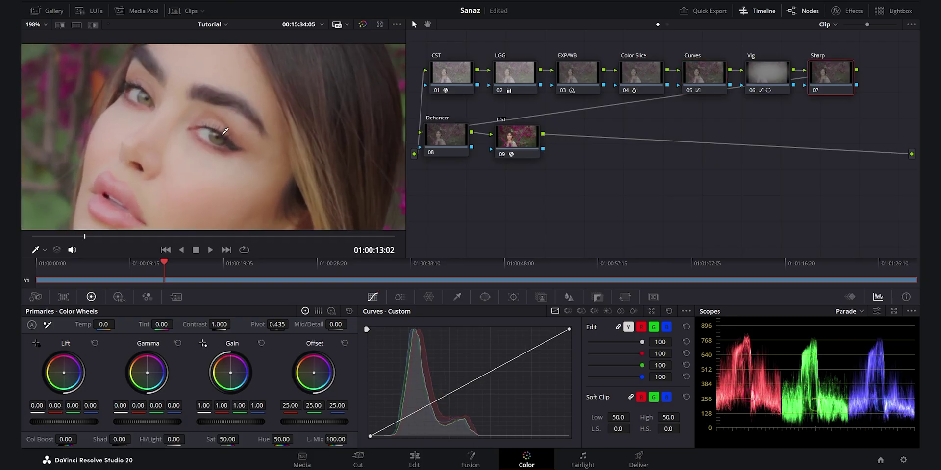
left_click(569, 298)
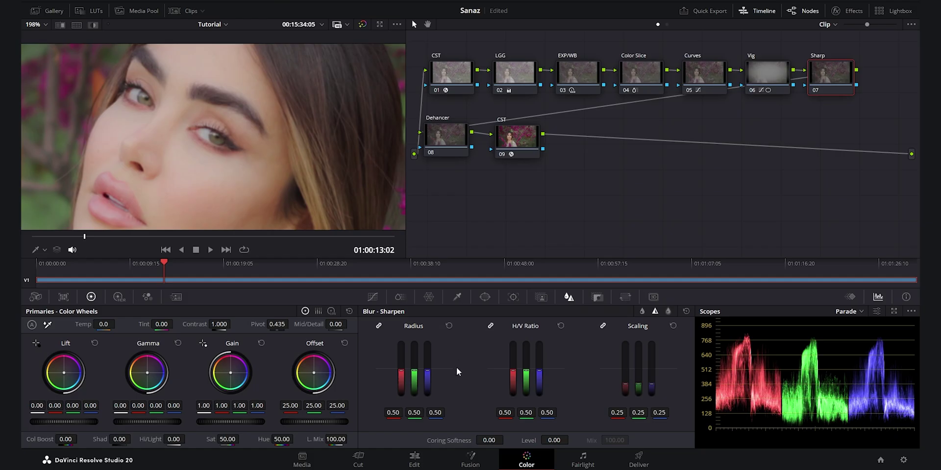
left_click_drag(428, 370, 427, 377)
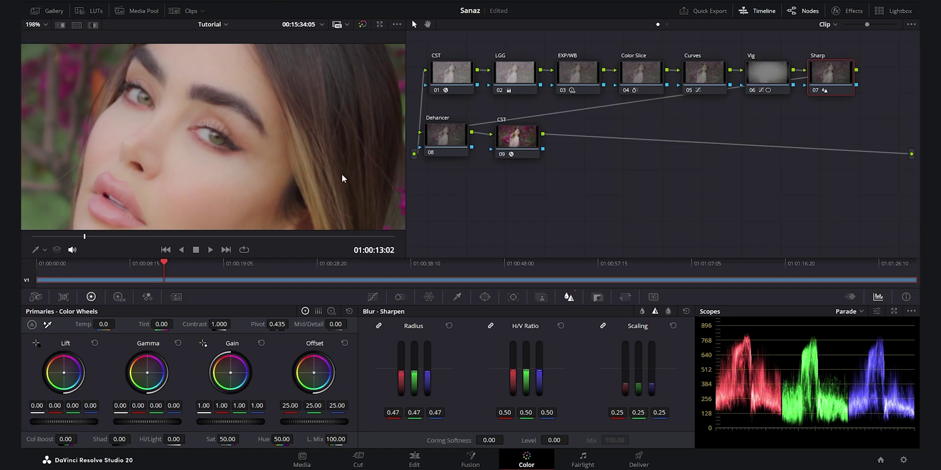
left_click(95, 24)
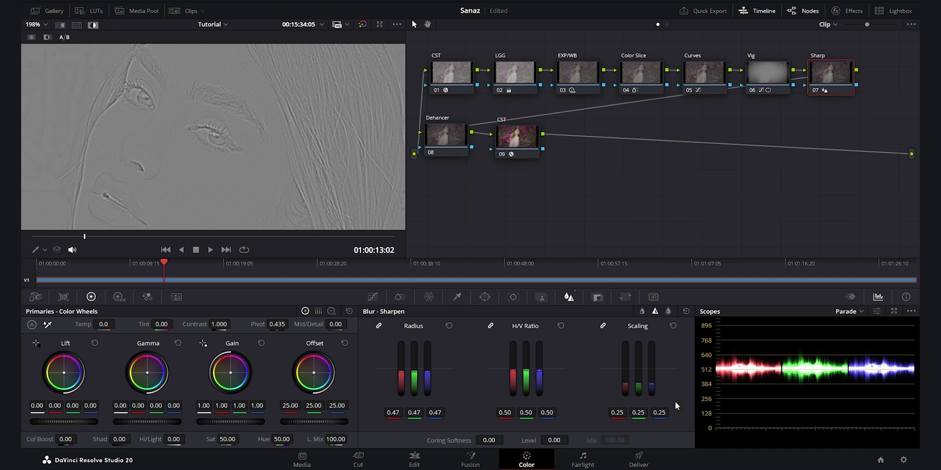
mouse_move(652, 386)
left_mouse_down()
mouse_move(652, 404)
mouse_move(652, 391)
left_mouse_up()
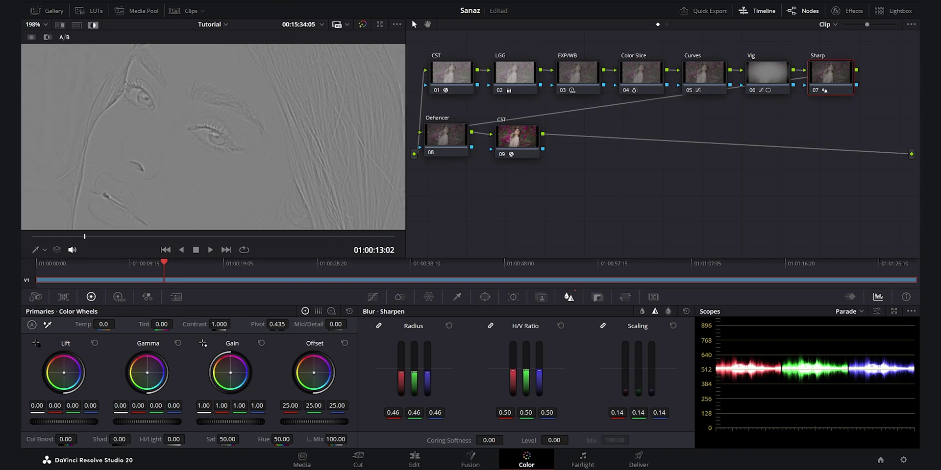
left_click(93, 24)
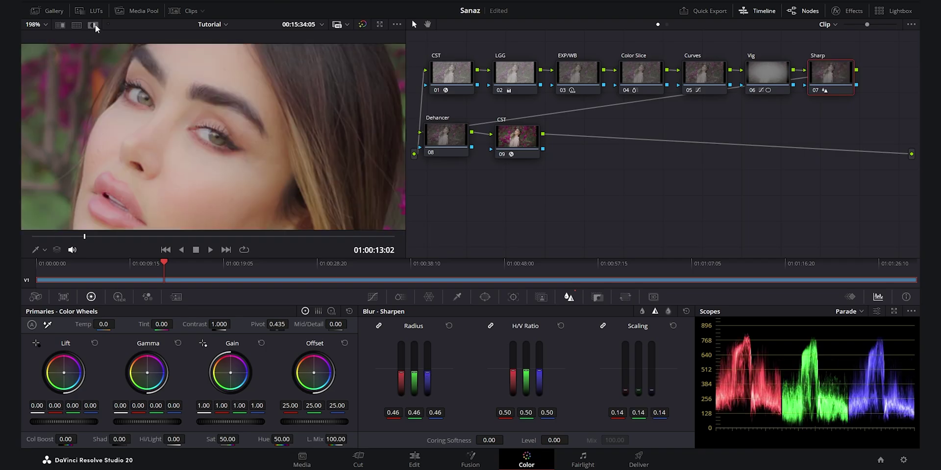
- Examine the sharpening full screen and compare the face up close with the Sharp node 07 off and on
key("ctrl+f")
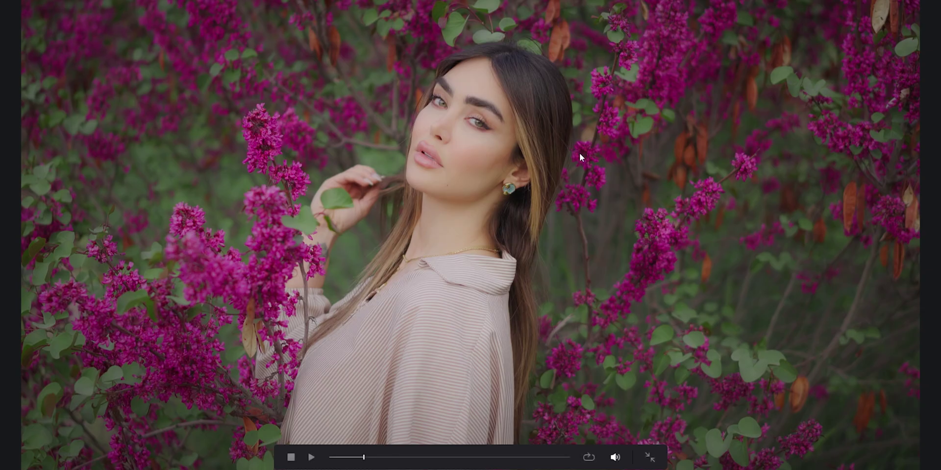
key("ctrl+f")
key("ctrl+d")
key("ctrl+d")
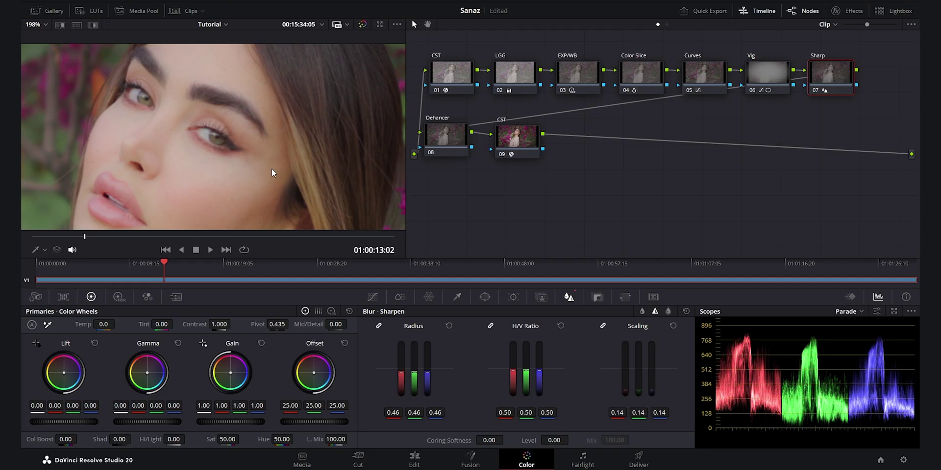
scroll(272, 168, "down", 6)
scroll(274, 146, "down", 3)
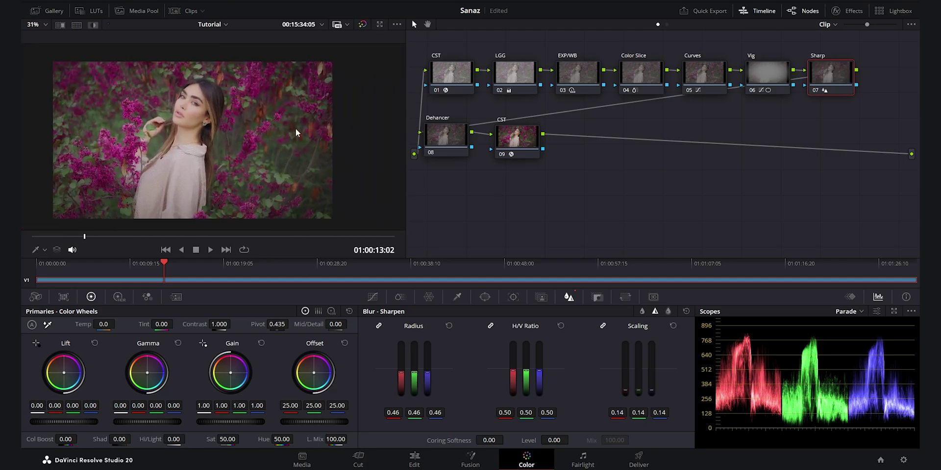
- Search the effects library for "deha" and apply Dehancer Pro 7.2.1 to the Dehancer node 08
left_click_drag(446, 137, 442, 142)
left_click(840, 10)
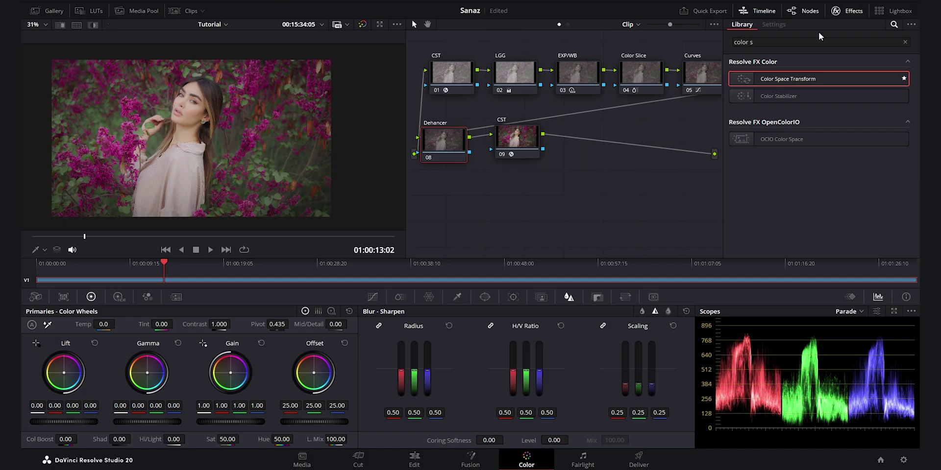
key("BackSpace")
key("BackSpace")
key("BackSpace")
key("BackSpace")
key("BackSpace")
key("BackSpace")
key("BackSpace")
type("deha")
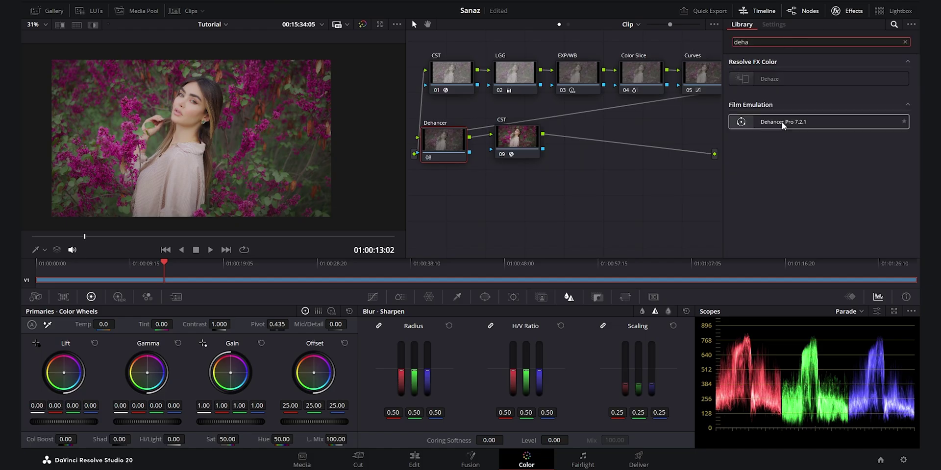
left_click_drag(781, 121, 447, 148)
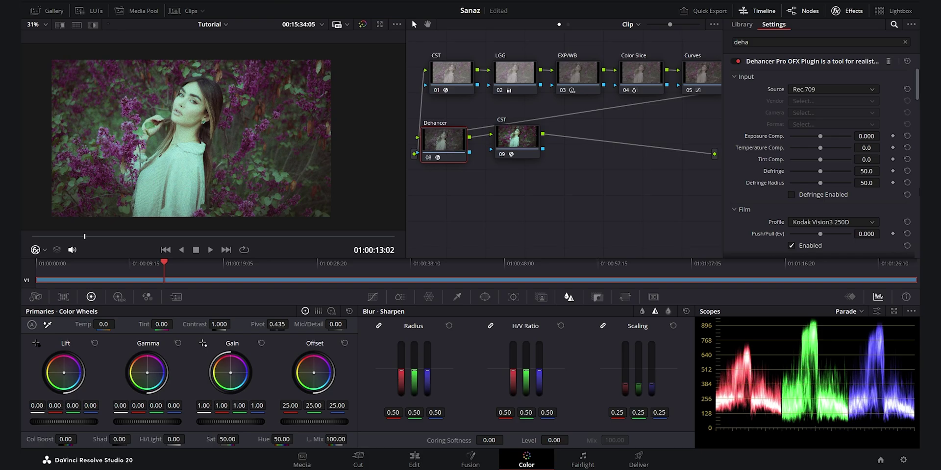
- Set Dehancer's input Source to DVR WG/Intermediate and disable its Film section
left_click(821, 89)
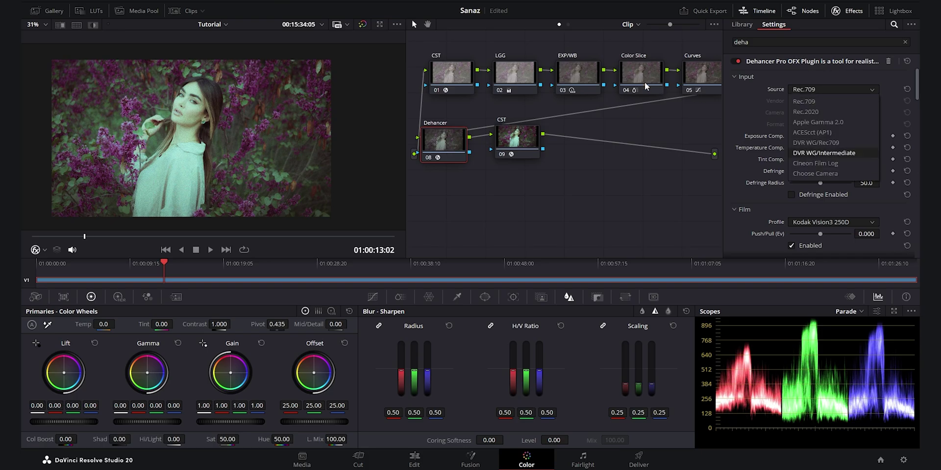
left_click(809, 153)
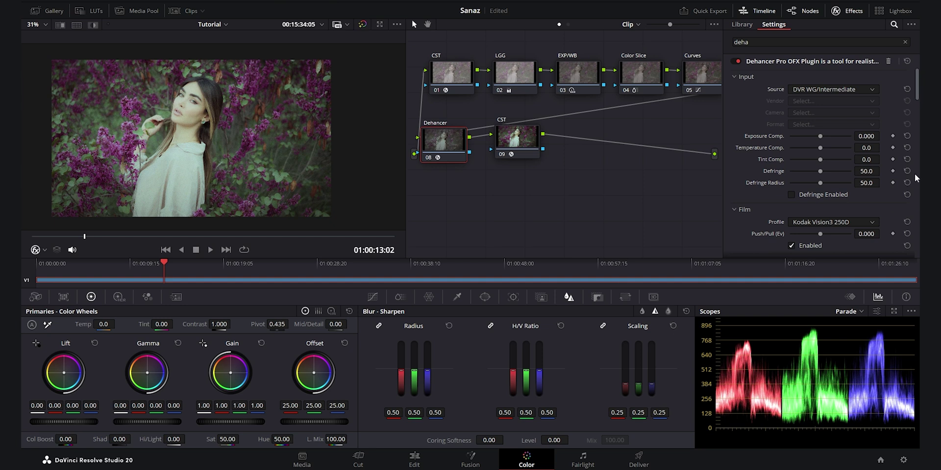
scroll(918, 92, "down", 1)
left_click_drag(918, 92, 918, 108)
left_click(791, 131)
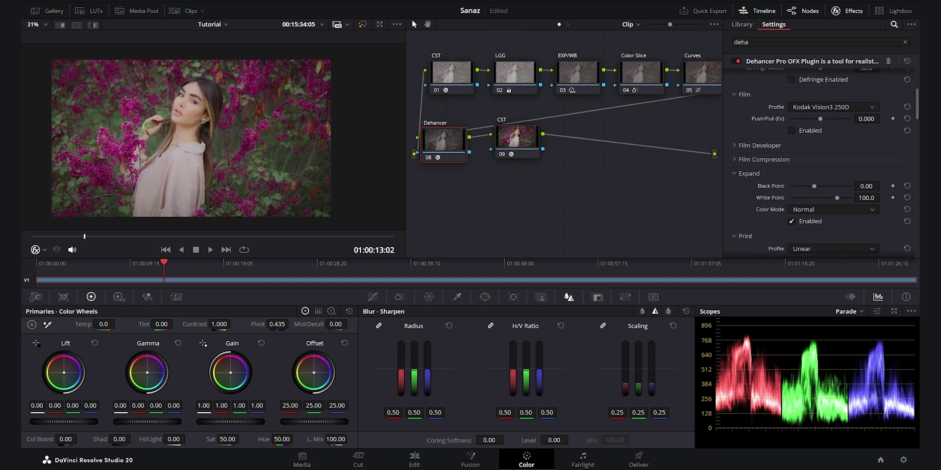
- Set Dehancer's Print profile to Kodak 2383 Print Film and reduce its output Total Impact to 40.3
left_click_drag(917, 109, 918, 131)
left_click(796, 115)
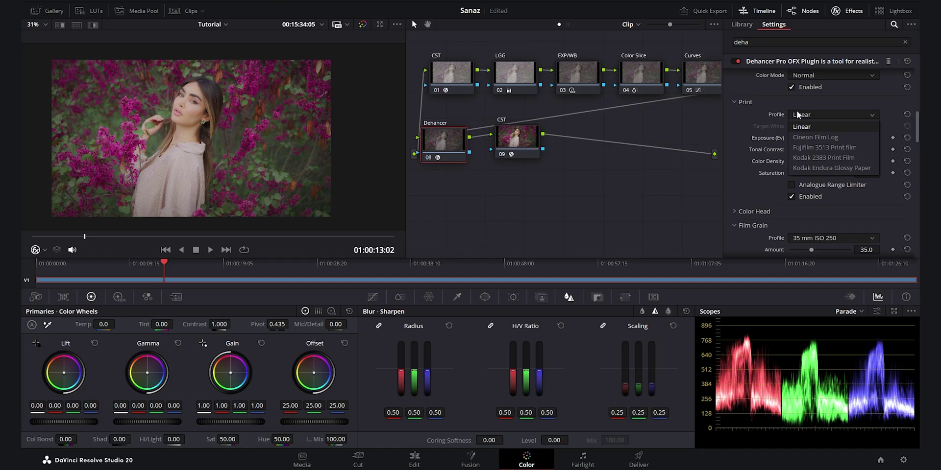
left_click(820, 157)
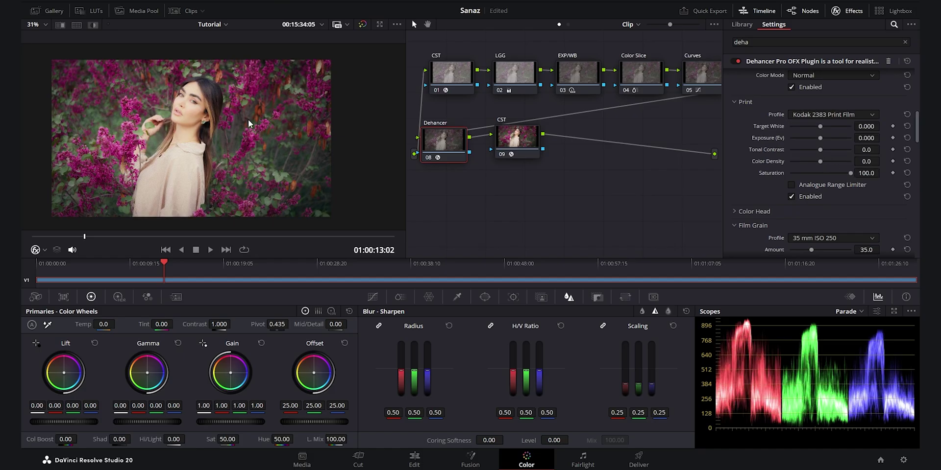
scroll(914, 165, "down", 10)
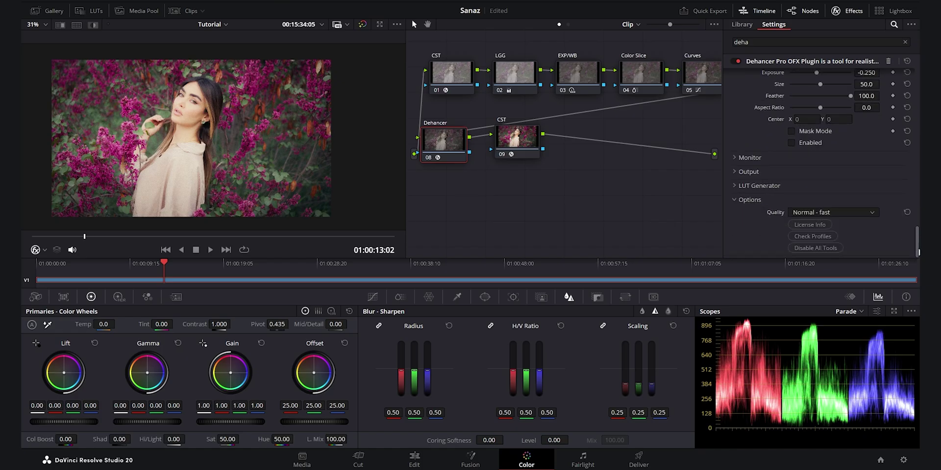
left_click(737, 172)
left_click_drag(844, 184, 816, 186)
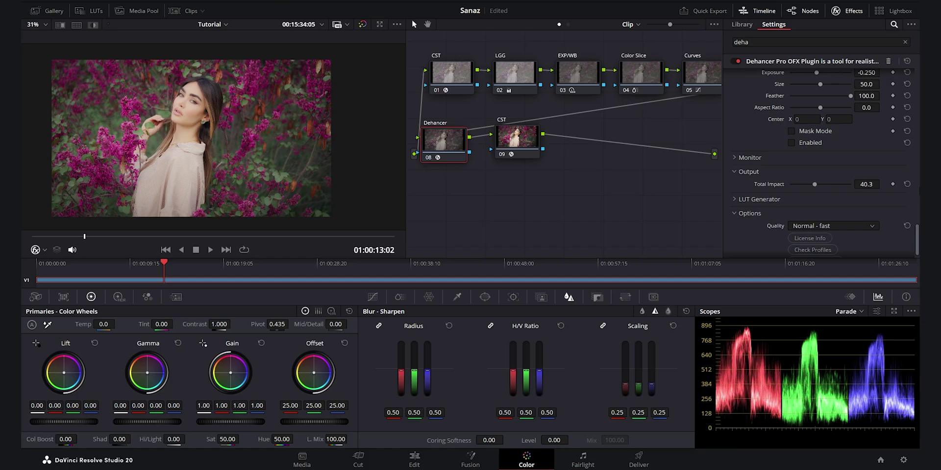
left_click_drag(917, 237, 918, 209)
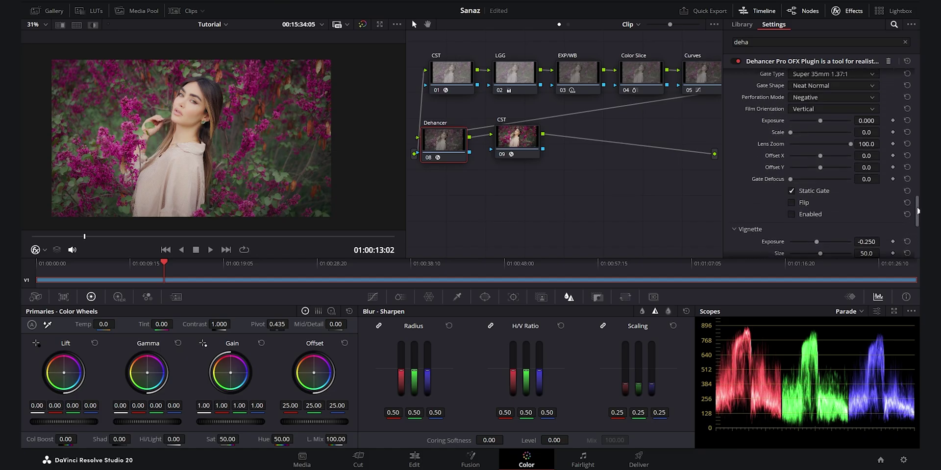
- Raise the Tonal Contrast in Dehancer's Print section to 5.8
scroll(918, 210, "up", 5)
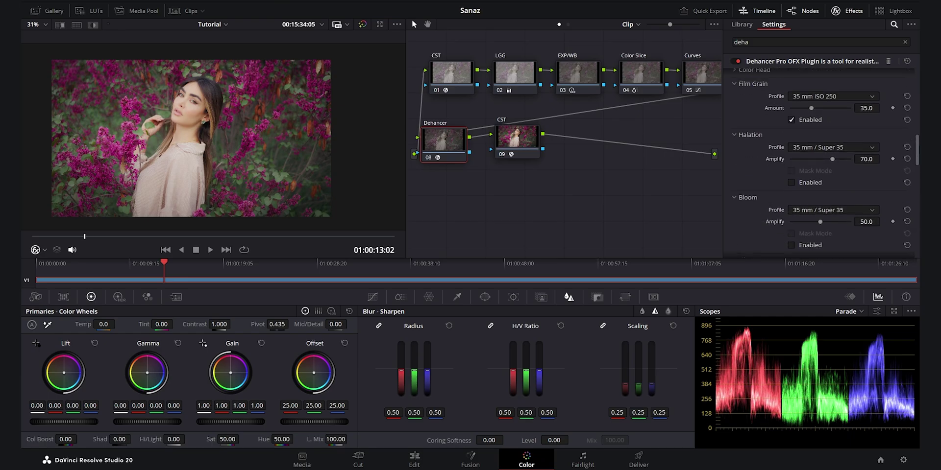
scroll(896, 121, "up", 3)
scroll(169, 109, "up", 2)
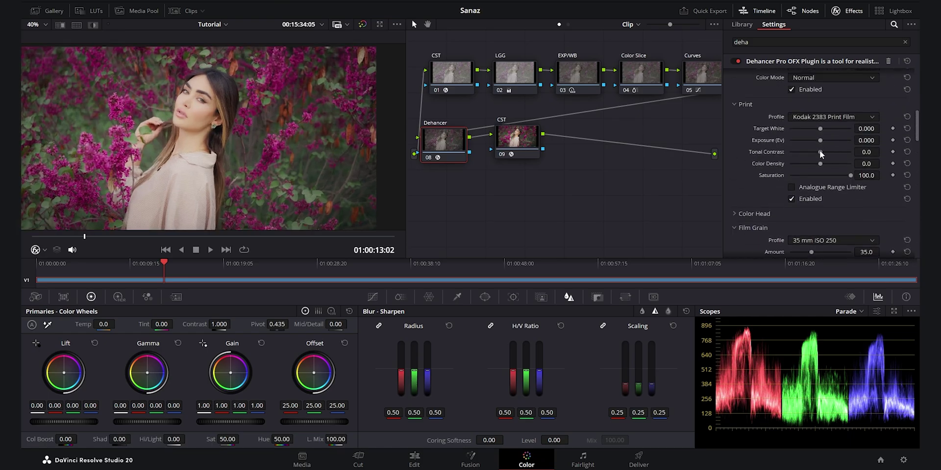
left_click_drag(820, 151, 824, 152)
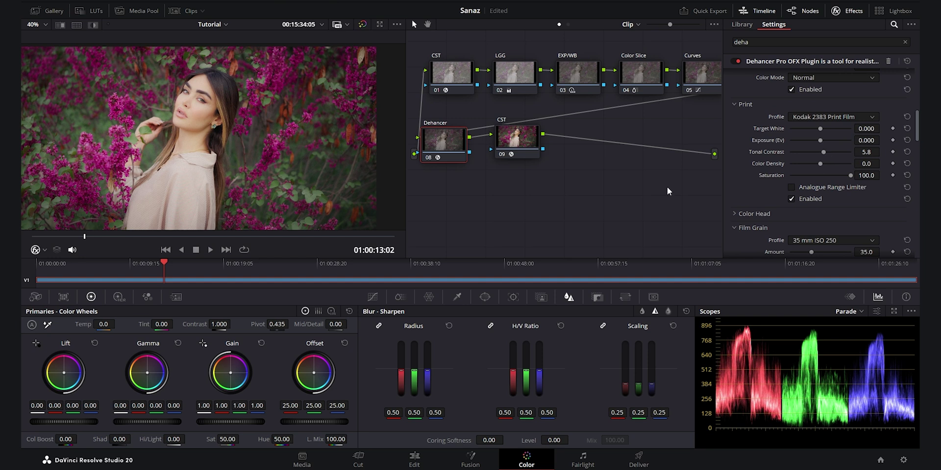
- Move the playhead to 01:00:12:20 and set the Black Point in Dehancer's Expand section to 2.00
left_click_drag(67, 237, 83, 237)
scroll(918, 116, "up", 3)
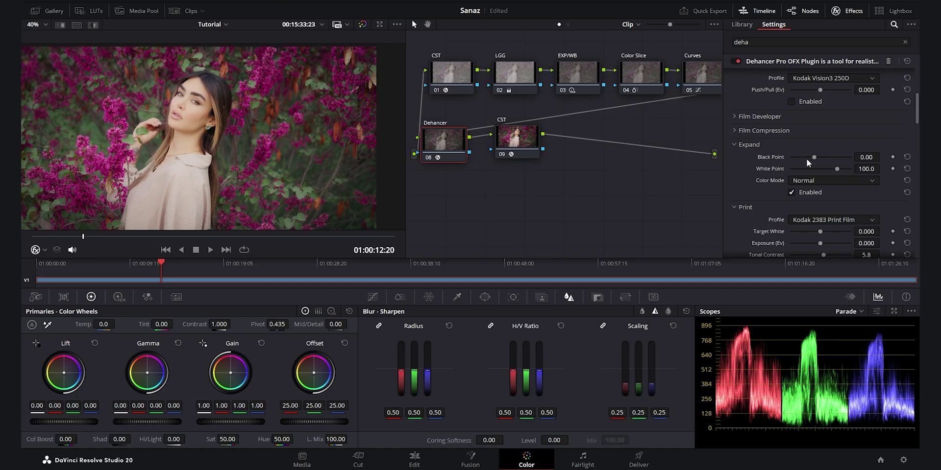
left_click_drag(816, 156, 816, 156)
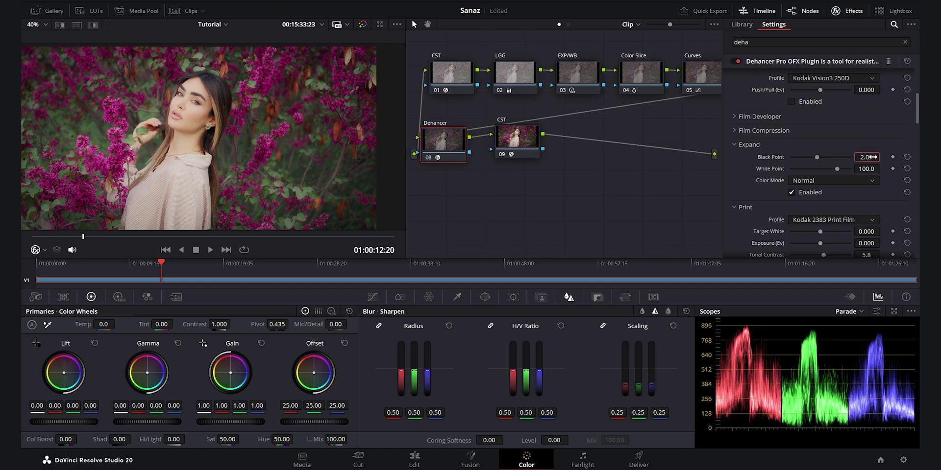
left_click(867, 141)
scroll(837, 151, "down", 5)
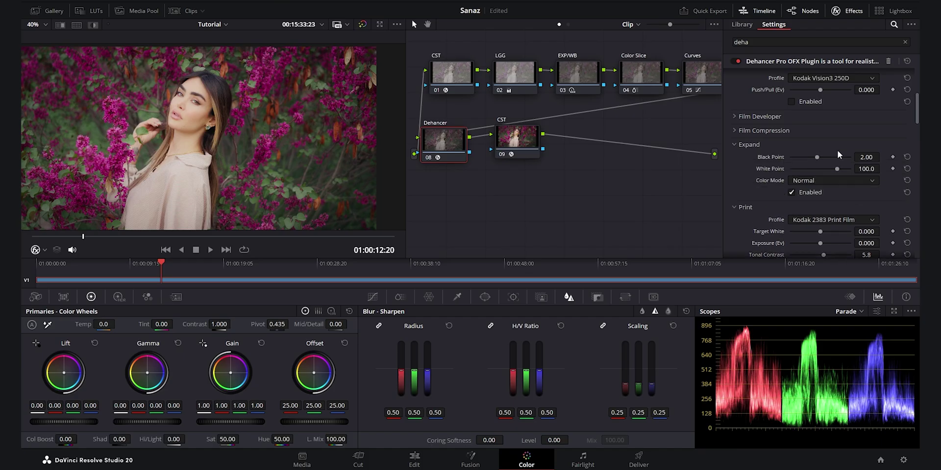
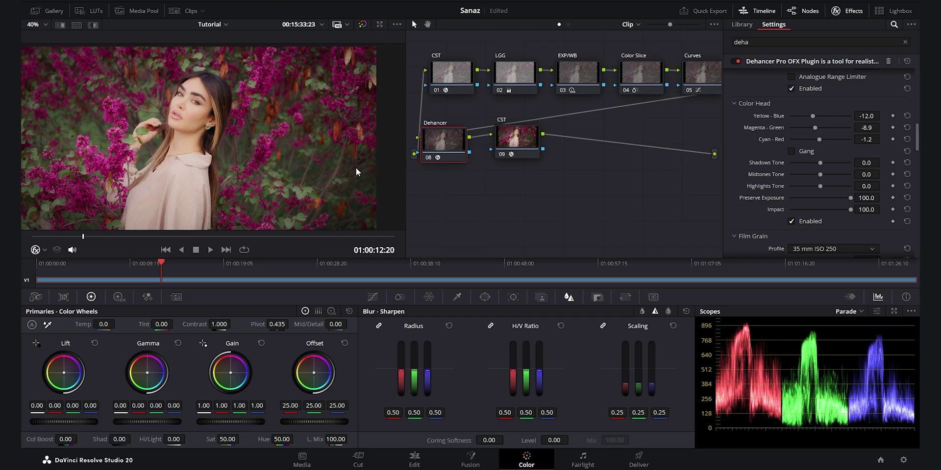
- Compare the image with and without Dehancer's Color Head, review it full screen, and scrub the playhead to 01:00:13:09
left_click(814, 221)
left_click(814, 221)
key("ctrl+f")
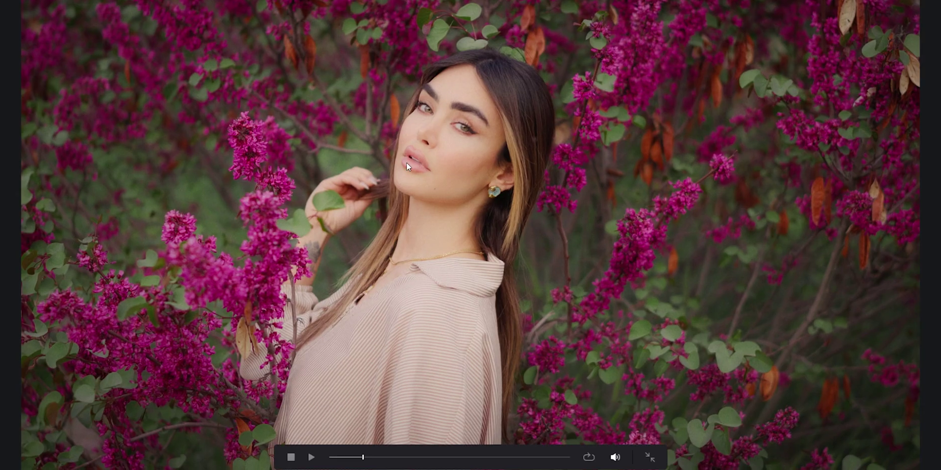
key("ctrl+f")
left_click(60, 238)
left_click_drag(60, 239, 87, 240)
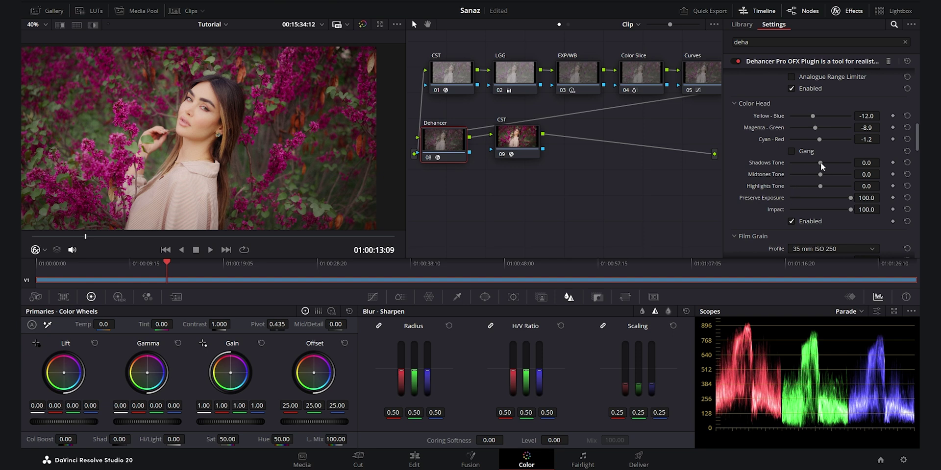
- In Dehancer's Color Head, set Shadows Tone to 16.3, Midtones Tone to 34.9 and Highlights Tone to 31.8, checking the face up close
left_click_drag(819, 162, 826, 159)
left_click_drag(822, 175, 831, 176)
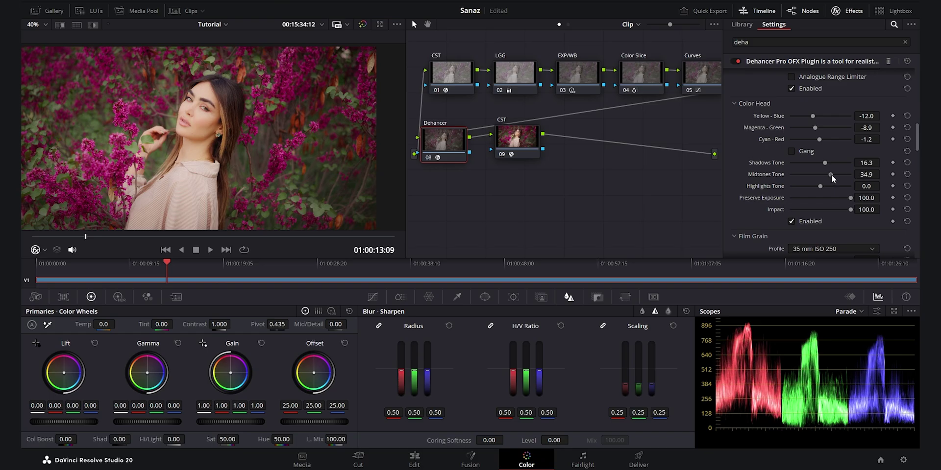
scroll(210, 110, "up", 6)
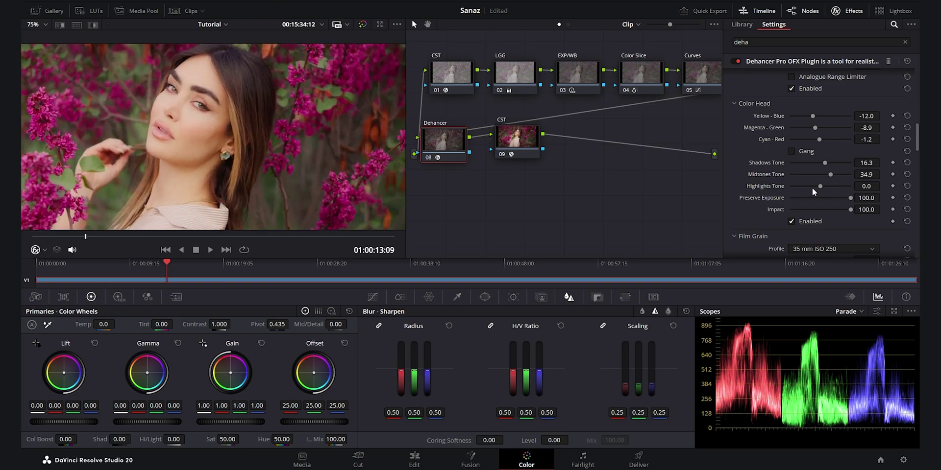
left_click_drag(819, 184, 829, 183)
scroll(202, 129, "down", 3)
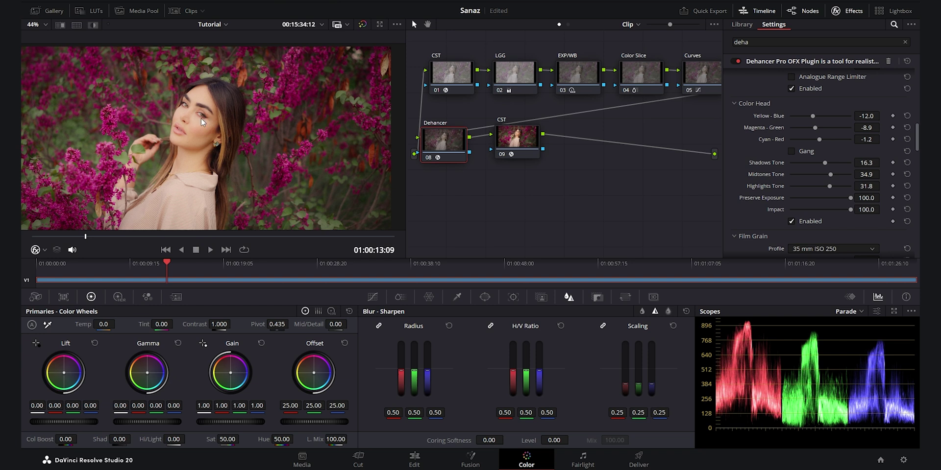
scroll(200, 118, "up", 5)
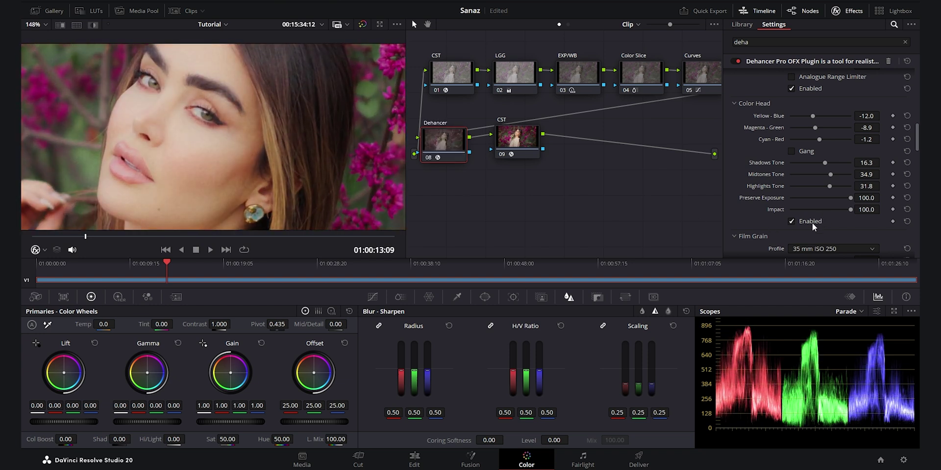
scroll(276, 156, "down", 5)
scroll(247, 144, "down", 2)
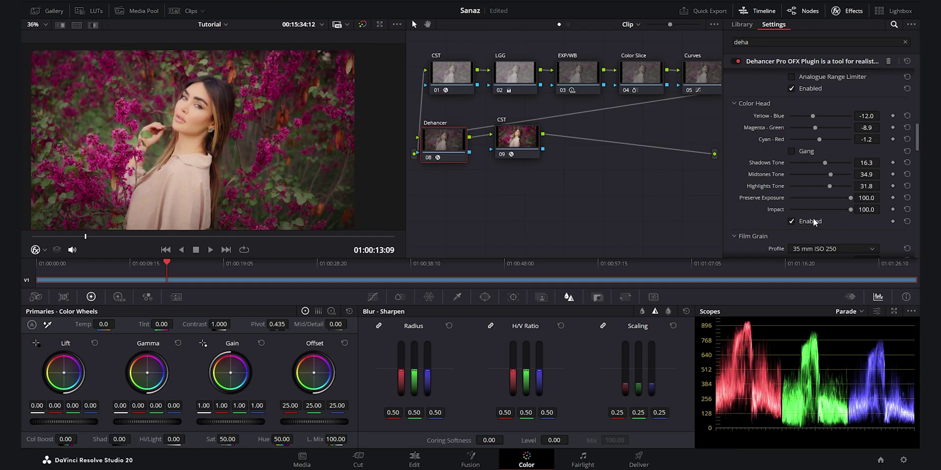
mouse_move(87, 240)
left_mouse_down()
mouse_move(44, 242)
mouse_move(85, 238)
left_mouse_up()
- Set Dehancer's Film Grain profile to 16 mm ISO 50 and inspect the grain on the face
scroll(912, 167, "down", 3)
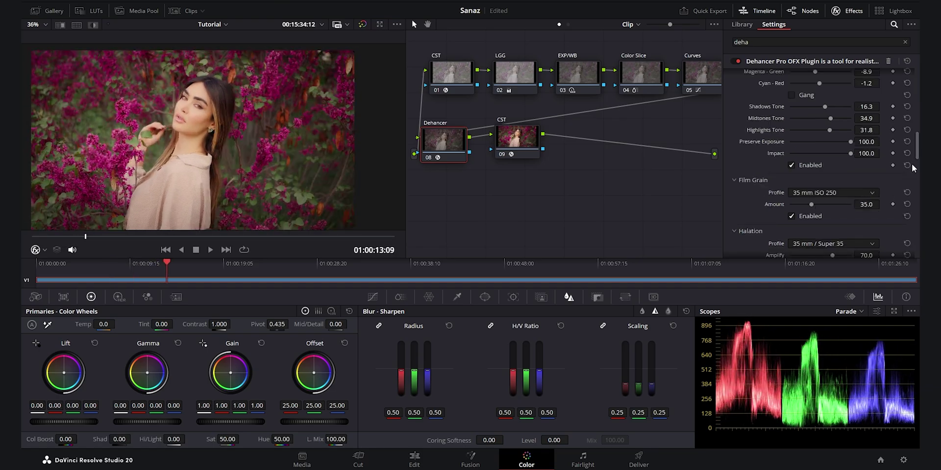
left_click(816, 194)
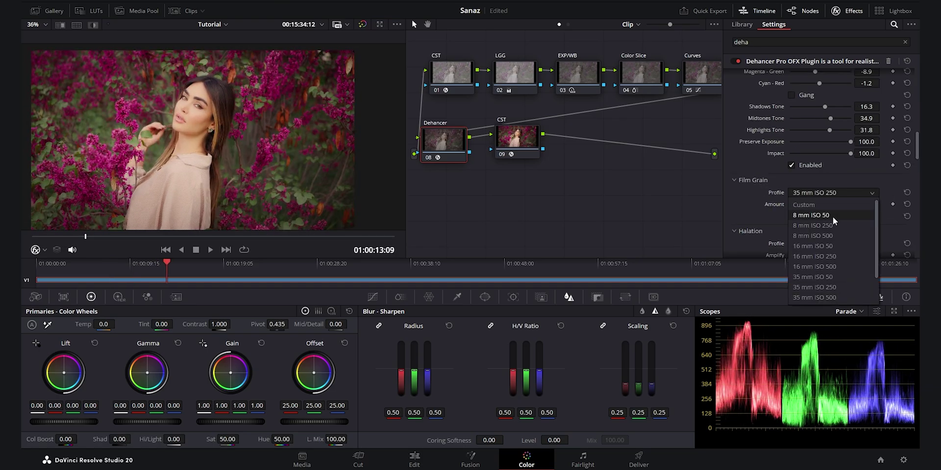
left_click(816, 246)
scroll(200, 124, "up", 5)
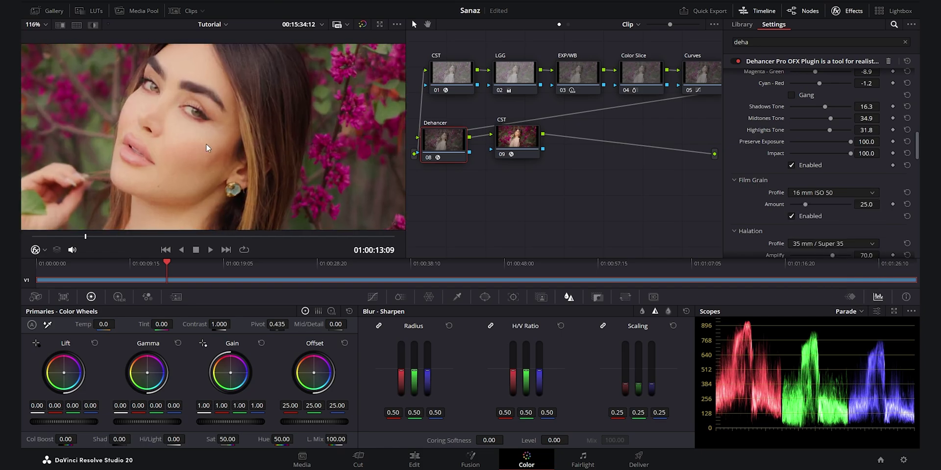
scroll(222, 155, "down", 1)
- Enable Dehancer's Bloom with the 35 mm / Super 35 profile and raise its Amplify to 70.5
scroll(891, 194, "down", 5)
left_click(817, 228)
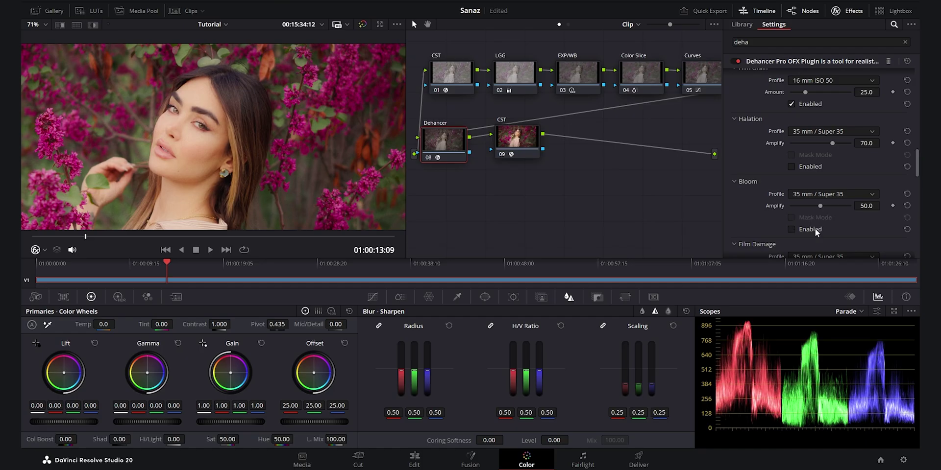
scroll(207, 141, "up", 1)
scroll(207, 141, "up", 2)
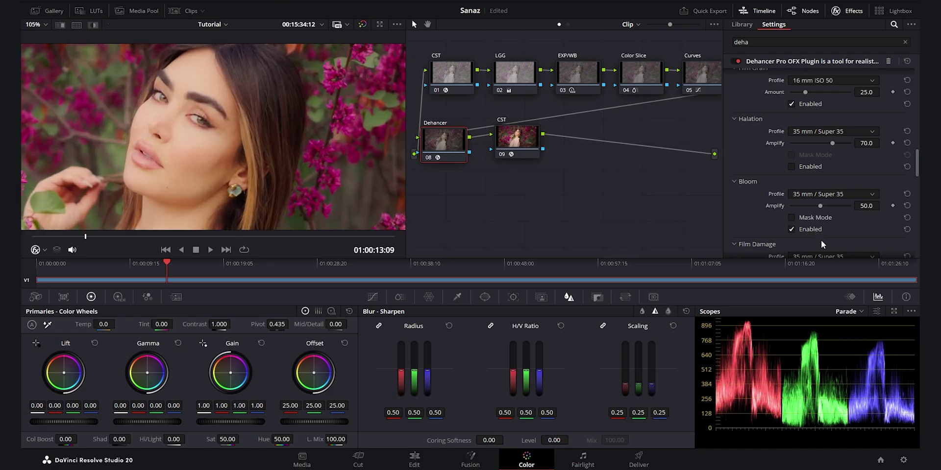
left_click_drag(822, 203, 822, 203)
scroll(251, 143, "down", 5)
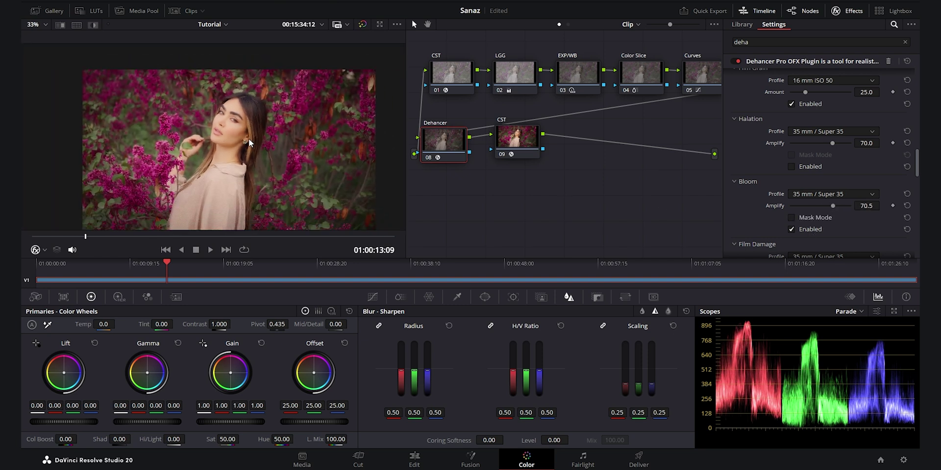
left_click_drag(251, 143, 199, 132)
- Enable Dehancer's Vignette with a Size of 71.3, compare it on and off, and scrub the playhead to 01:00:12:22
scroll(883, 213, "down", 10)
scroll(867, 196, "down", 5)
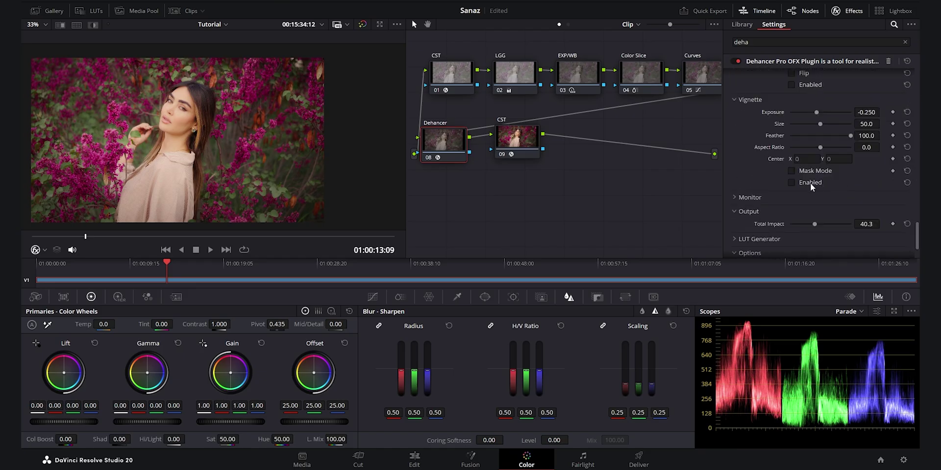
left_click(809, 183)
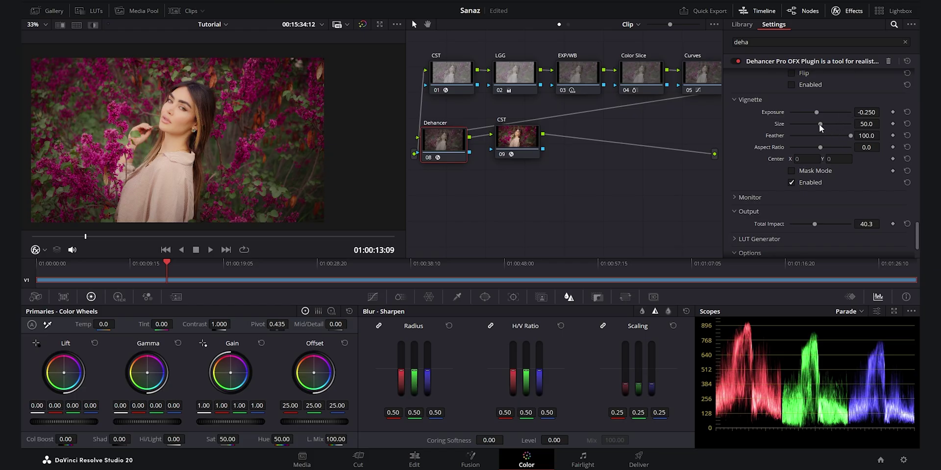
left_click_drag(819, 125, 833, 123)
left_click(808, 182)
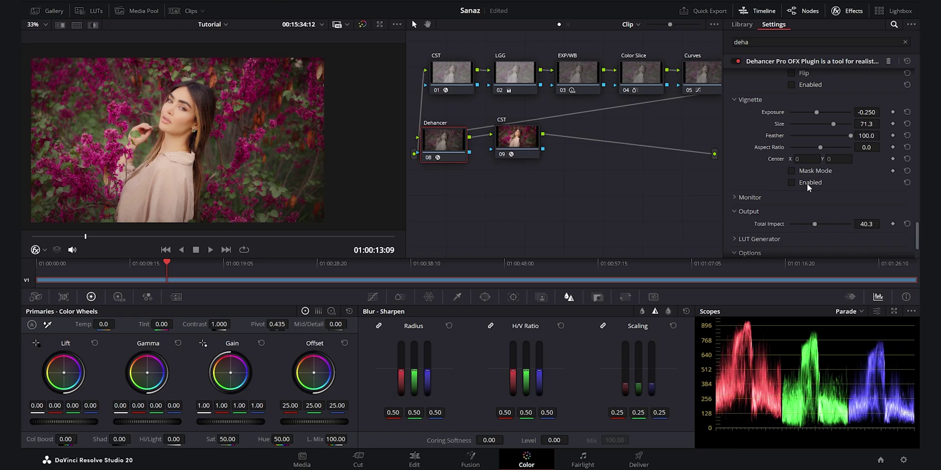
left_click(807, 183)
scroll(167, 133, "up", 1)
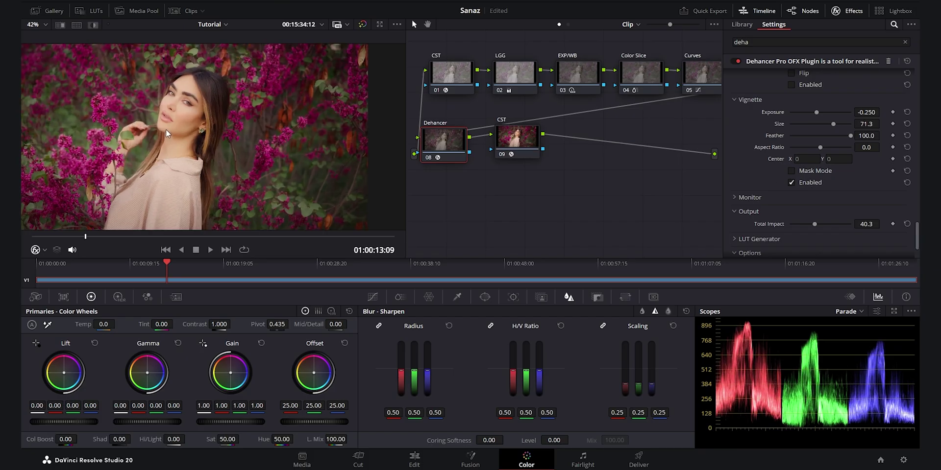
left_click(52, 237)
left_click_drag(53, 237, 84, 237)
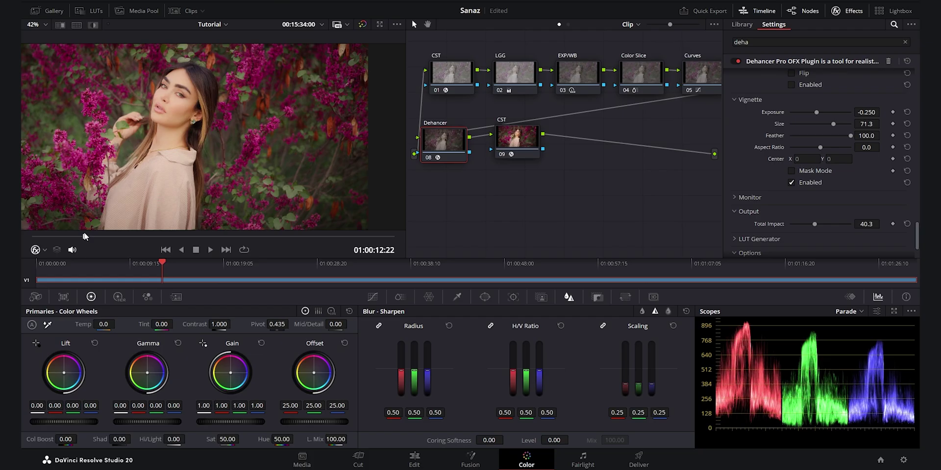
- Slightly deepen the shadows on the Curves node by shifting the two lowest inner points of its custom curve
left_click(844, 11)
left_click(704, 76)
scroll(202, 113, "down", 3)
scroll(189, 104, "up", 2)
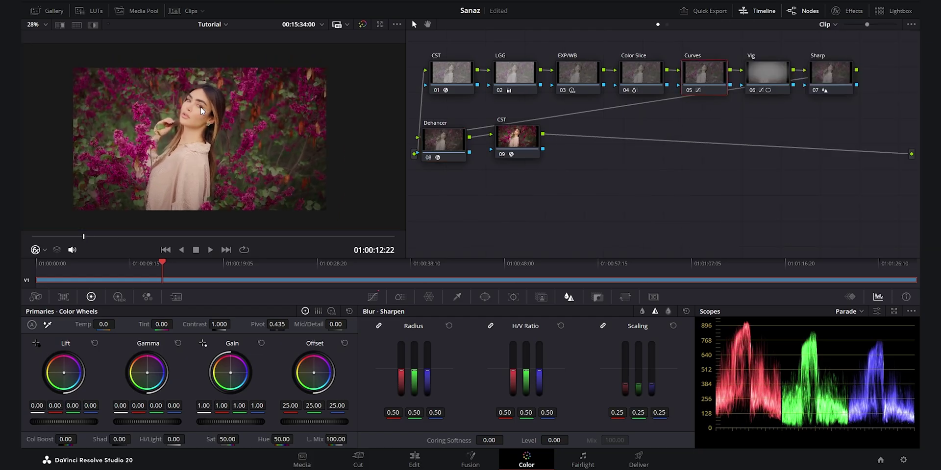
left_click(372, 297)
left_click(489, 368)
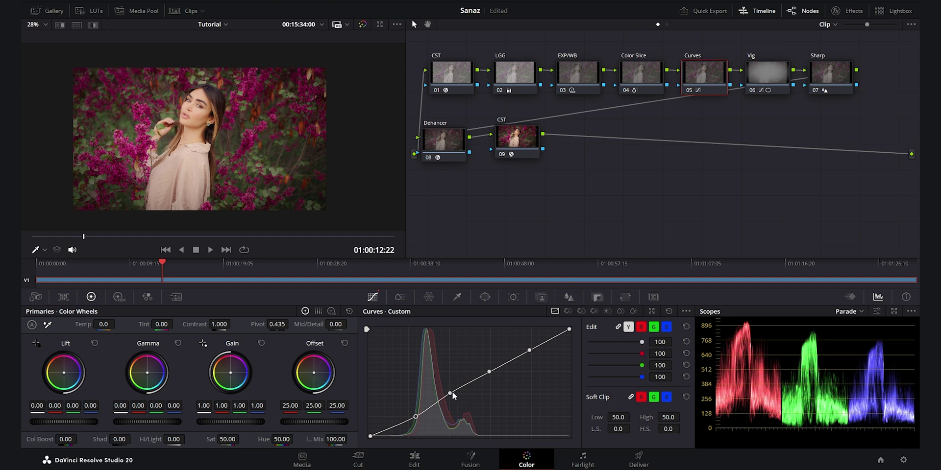
left_click_drag(452, 392, 452, 393)
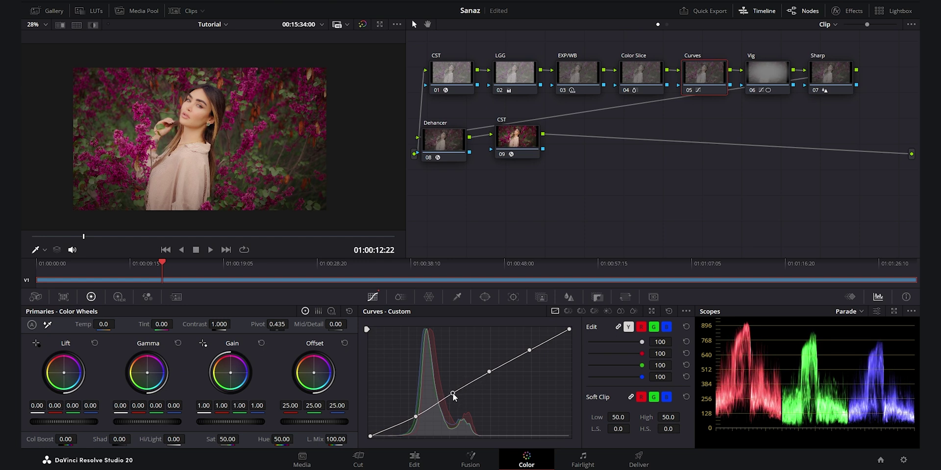
left_click(417, 416)
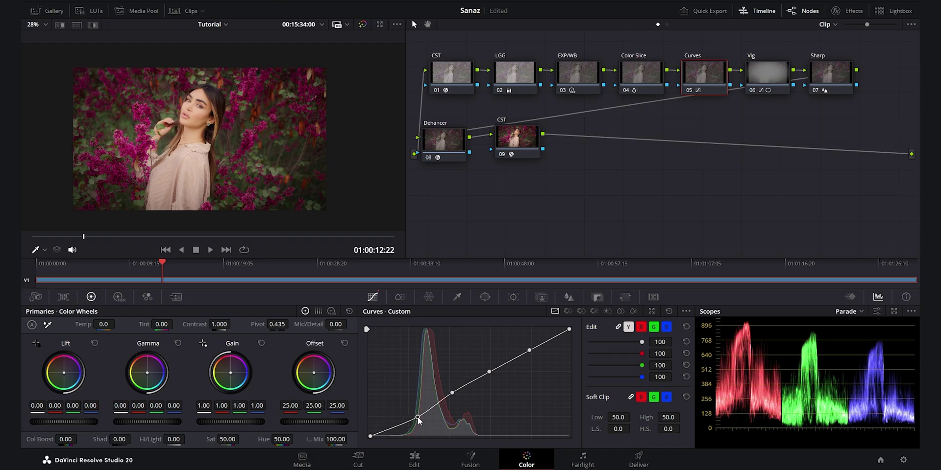
left_click_drag(417, 417, 418, 419)
- Review other moments of the clip full screen, comparing the finished grade with the ungraded footage
left_click_drag(100, 240, 146, 234)
key("ctrl+f")
key("shift+d")
key("shift+d")
key("shift+d")
key("shift+d")
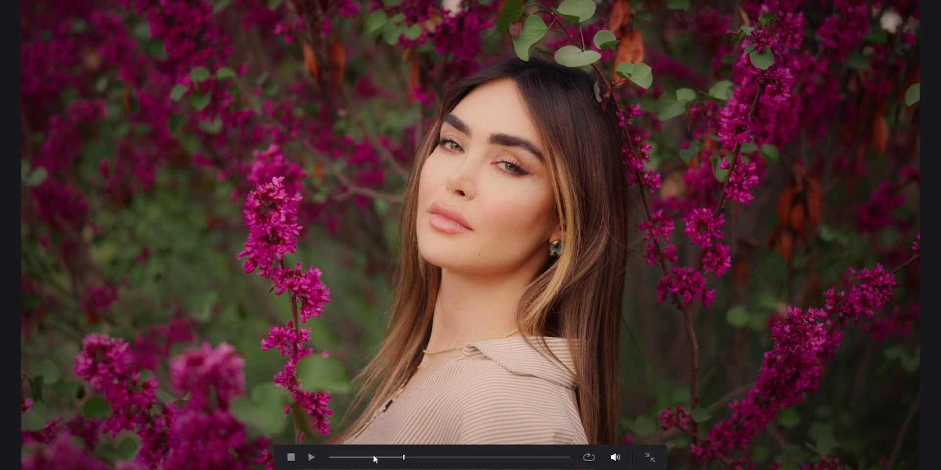
left_click(356, 458)
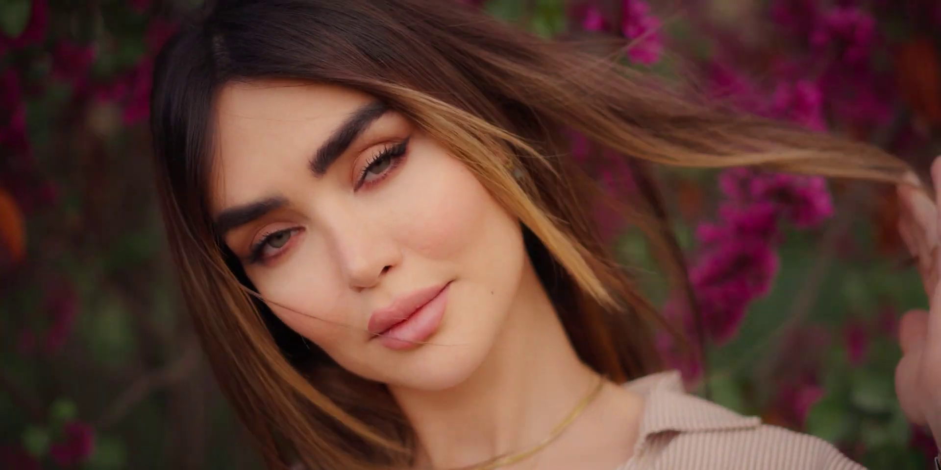